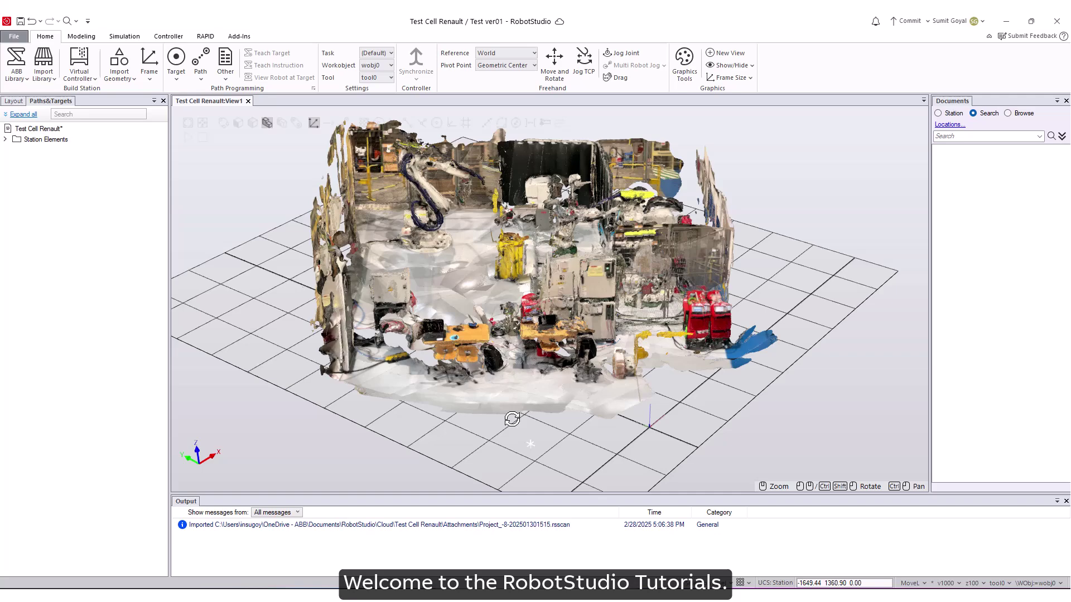
pyautogui.keyDown('ctrl'); pyautogui.keyDown('shift'); pyautogui.moveTo(512, 419); pyautogui.dragTo(512, 420); pyautogui.keyUp('shift'); pyautogui.keyUp('ctrl')
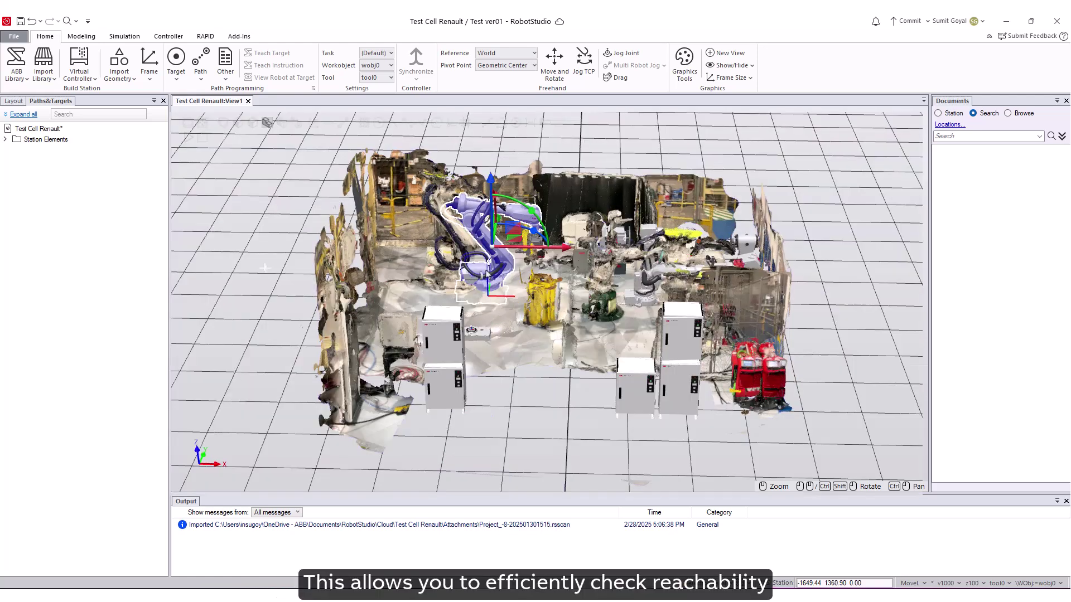
pyautogui.moveTo(537, 251); pyautogui.dragTo(510, 243)
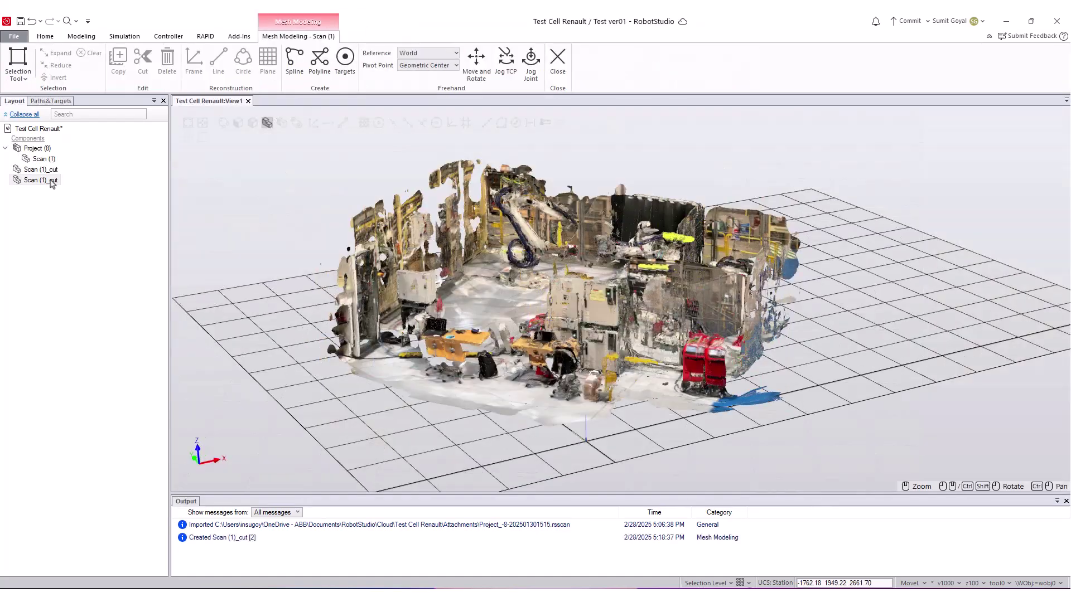
# Hide the two Scan (1)_cut parts from the station view
pyautogui.click(40, 169)
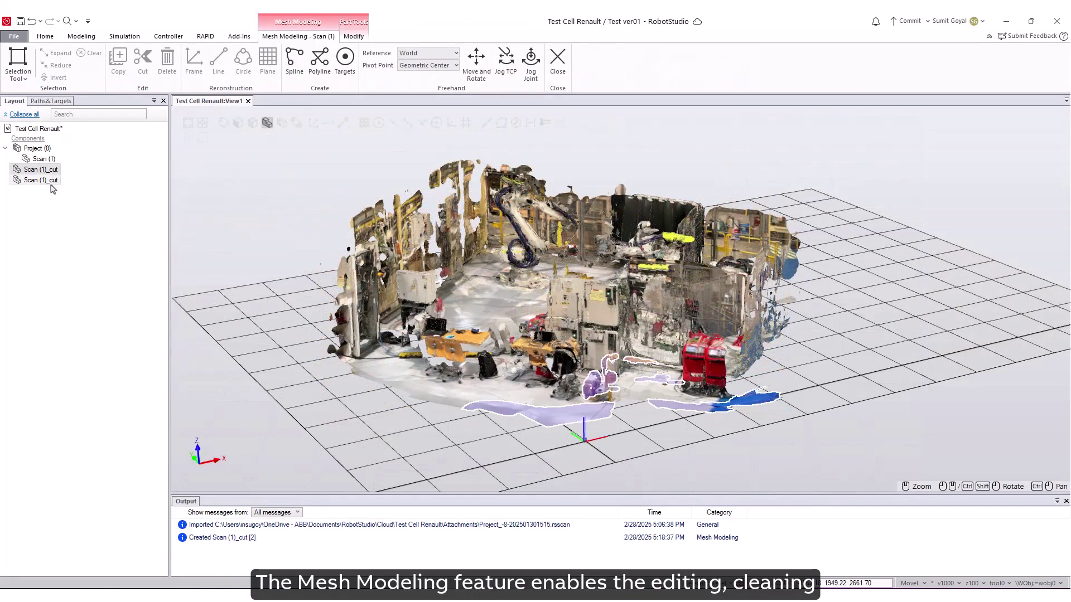
pyautogui.keyDown('shift'); pyautogui.click(51, 181); pyautogui.keyUp('shift')
pyautogui.hotkey('ctrl', 'h')
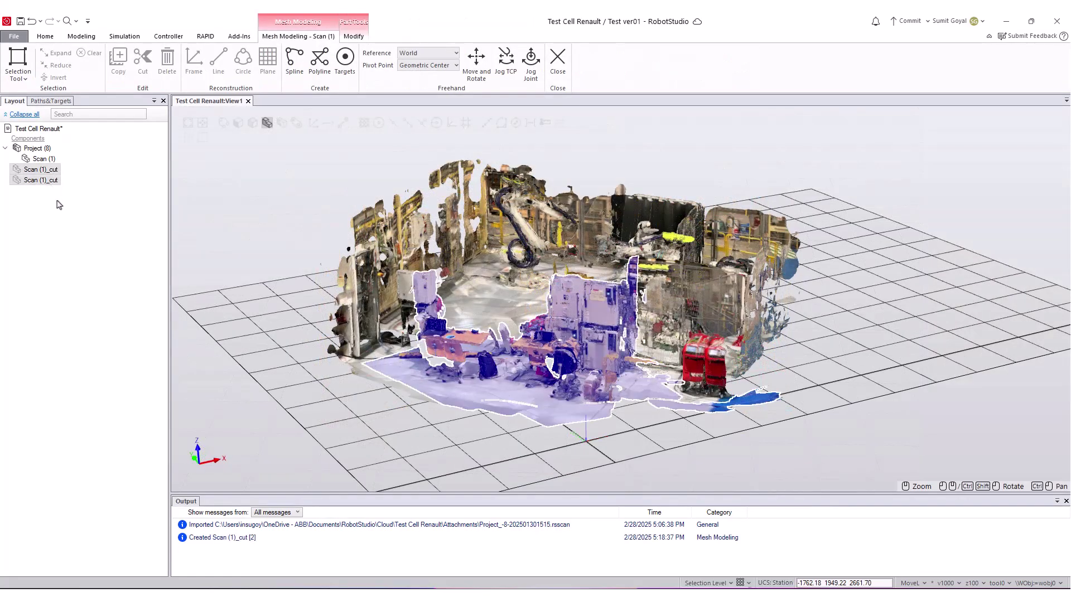
pyautogui.click(91, 227)
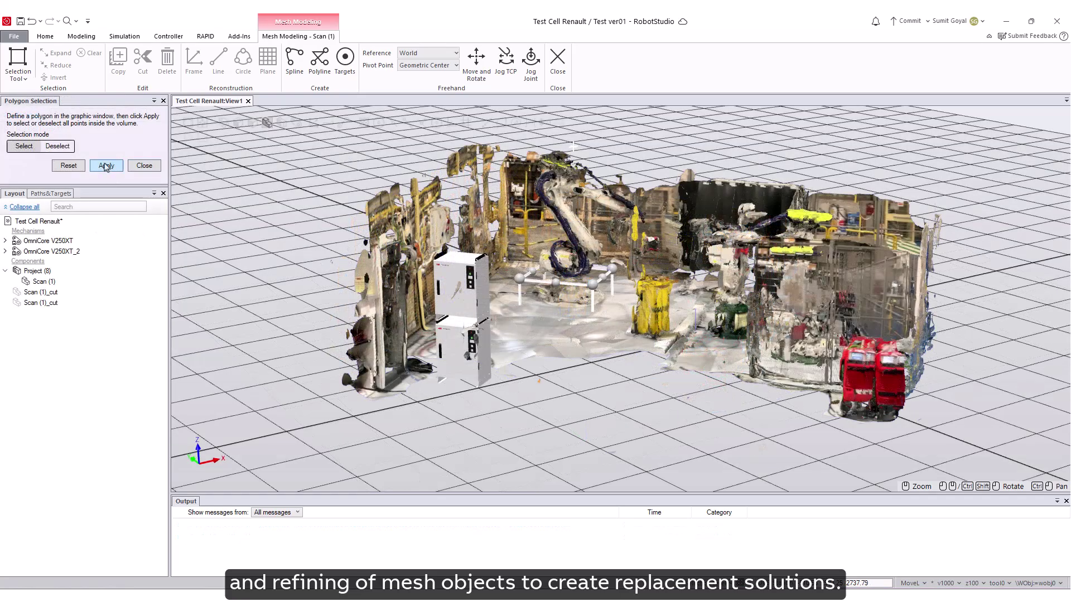
# Apply the polygon selection to the floor patch under the large robot and close Polygon Selection
pyautogui.click(106, 165)
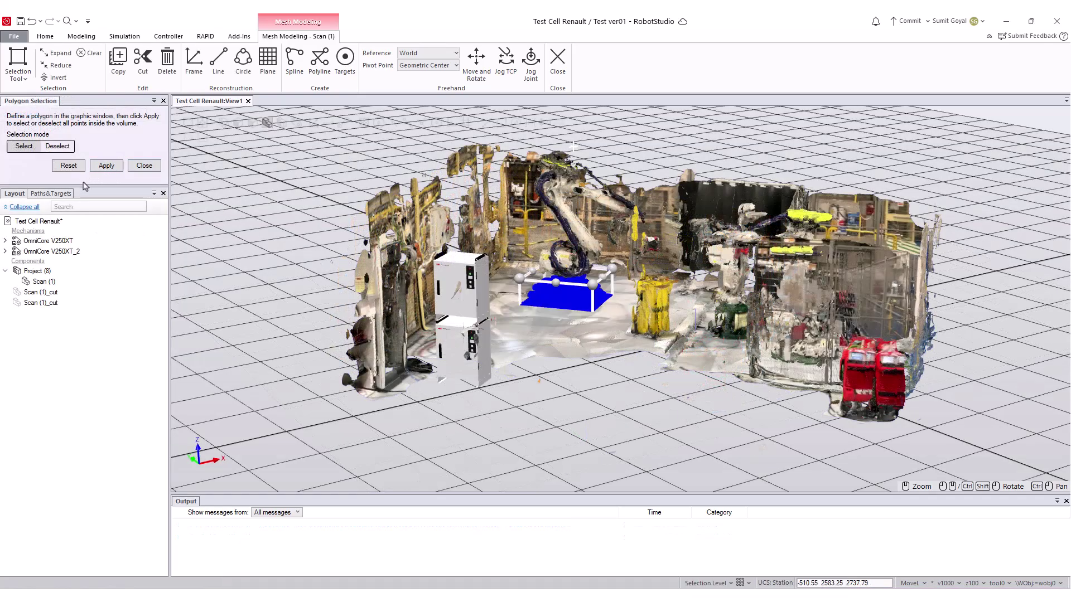
pyautogui.click(144, 166)
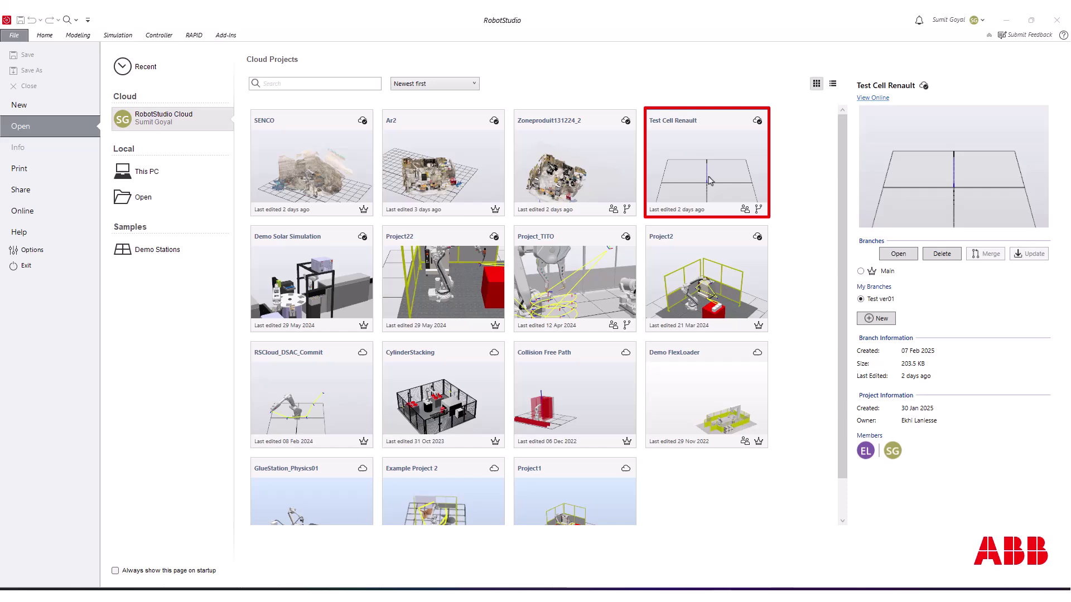
# Open the Test ver01 branch of the Test Cell Renault cloud project and import Scan (1) from its cloud attachment, without extra import options
pyautogui.click(895, 255)
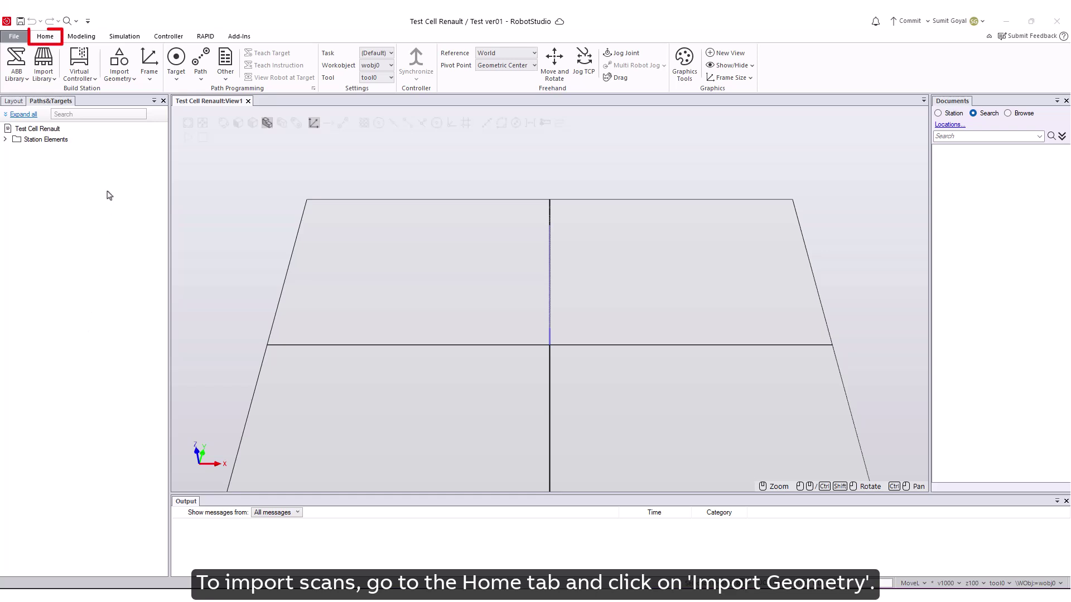
pyautogui.click(126, 79)
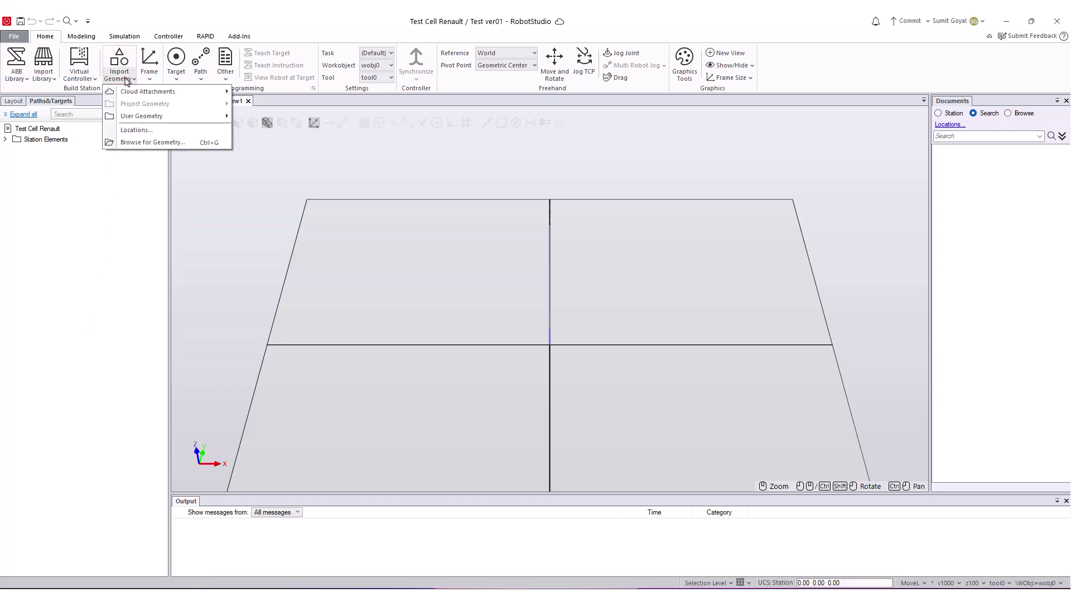
pyautogui.moveTo(130, 94)
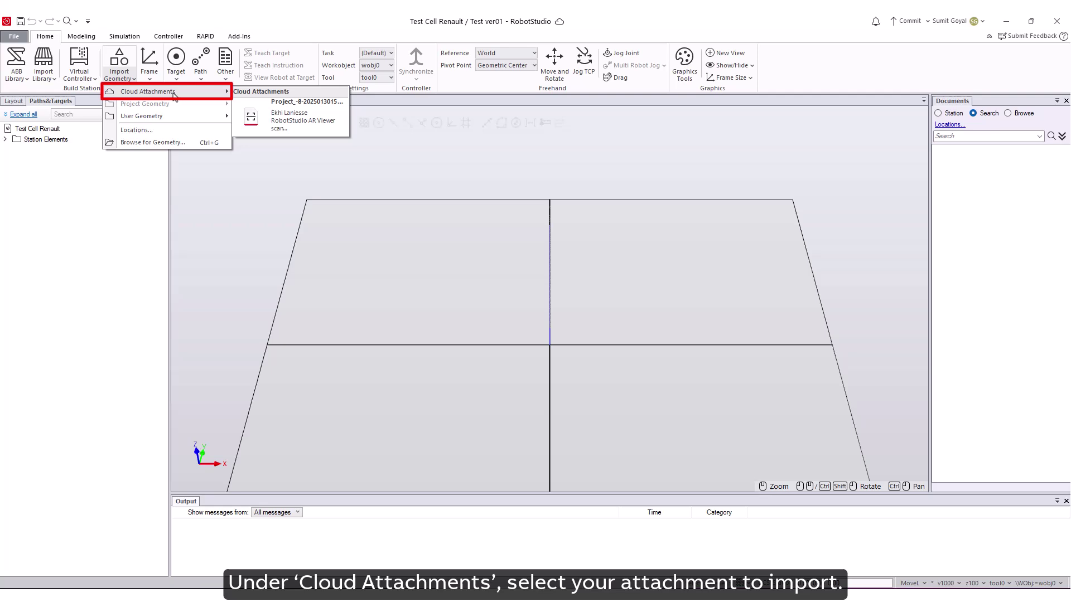
pyautogui.click(275, 129)
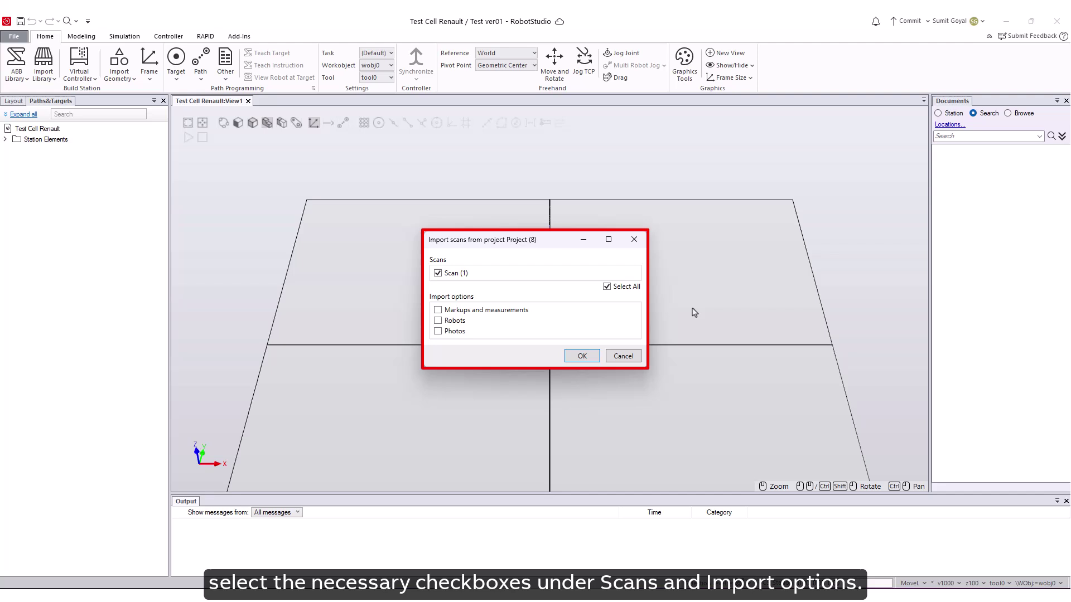
pyautogui.click(581, 357)
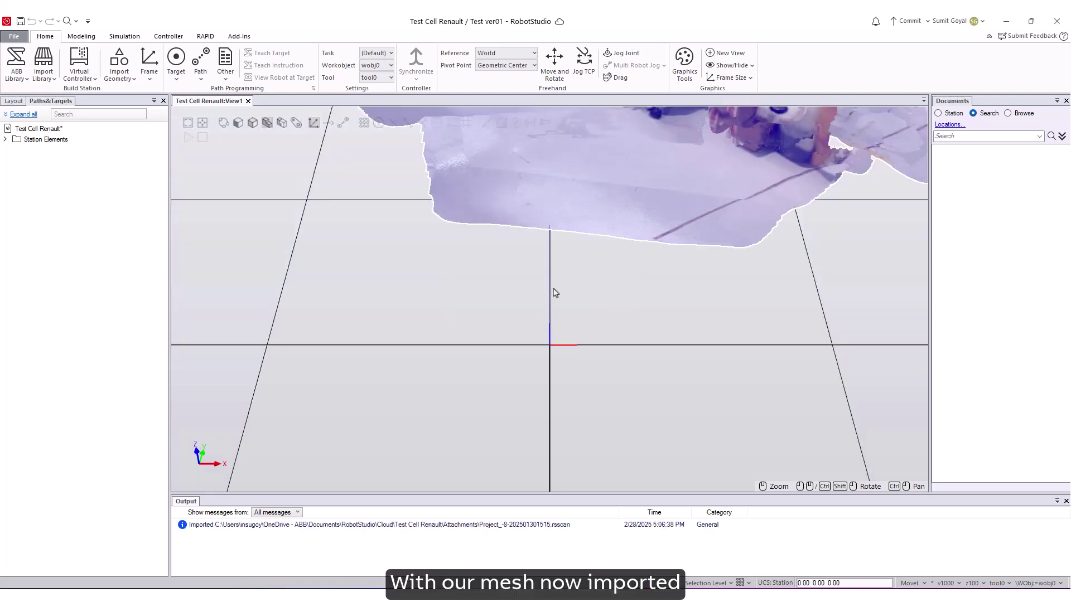
# Select the imported scan and open it for mesh editing with Edit Mesh
pyautogui.scroll(-5, 535, 293)
pyautogui.click(502, 418)
pyautogui.keyDown('ctrl'); pyautogui.moveTo(511, 314); pyautogui.dragTo(511, 419); pyautogui.keyUp('ctrl')
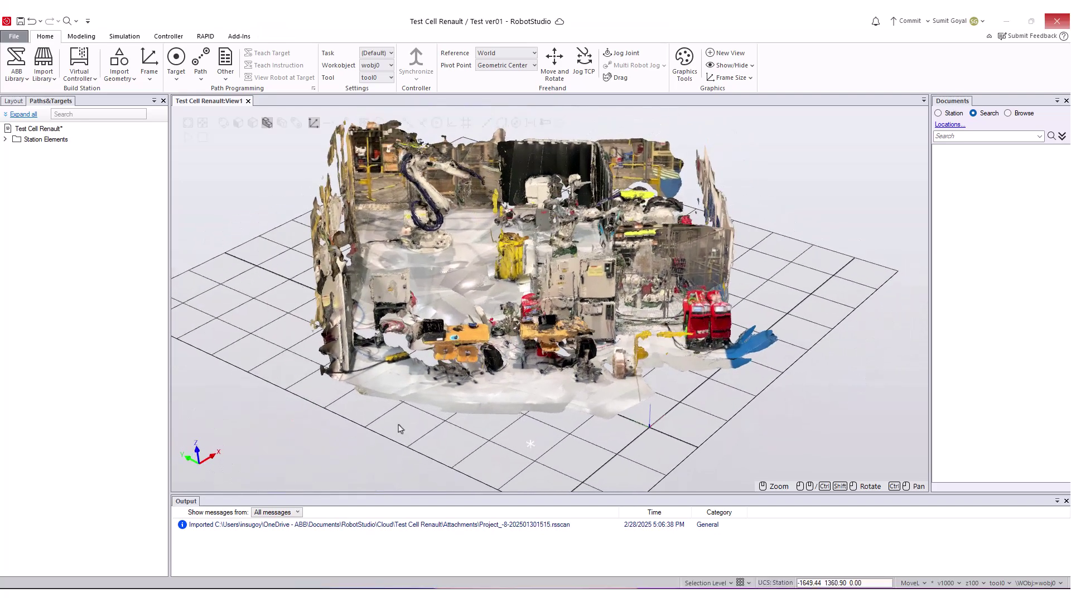
pyautogui.click(374, 330)
pyautogui.rightClick(362, 307)
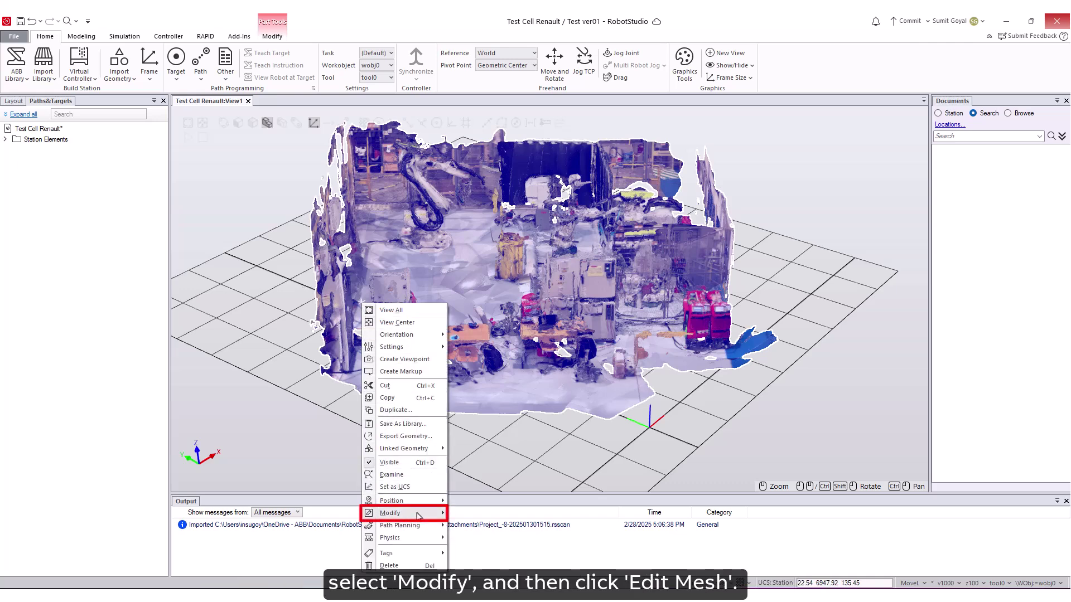
pyautogui.moveTo(420, 517)
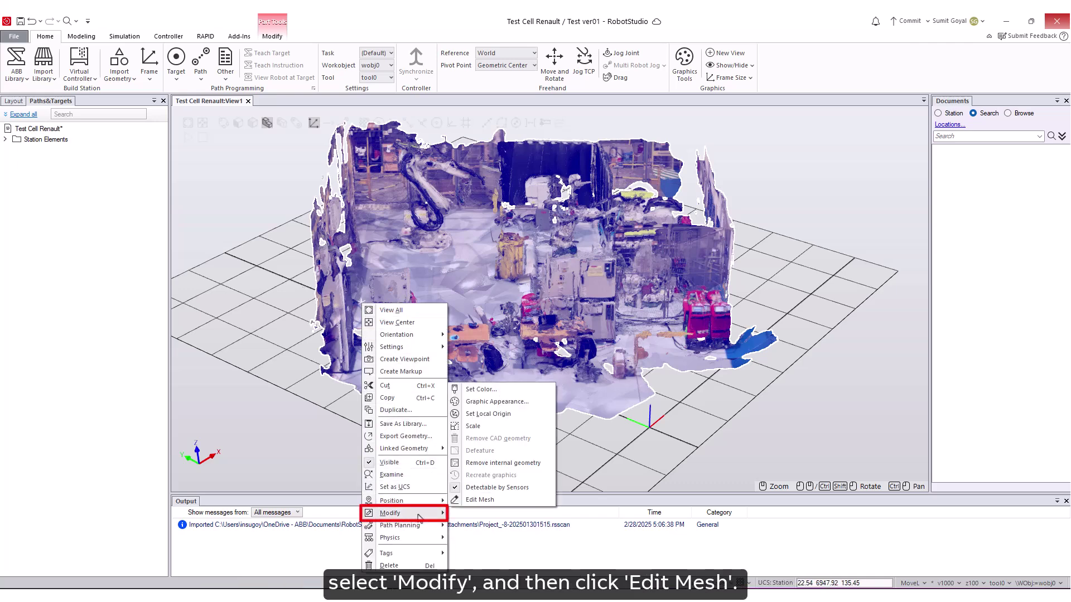
pyautogui.click(478, 500)
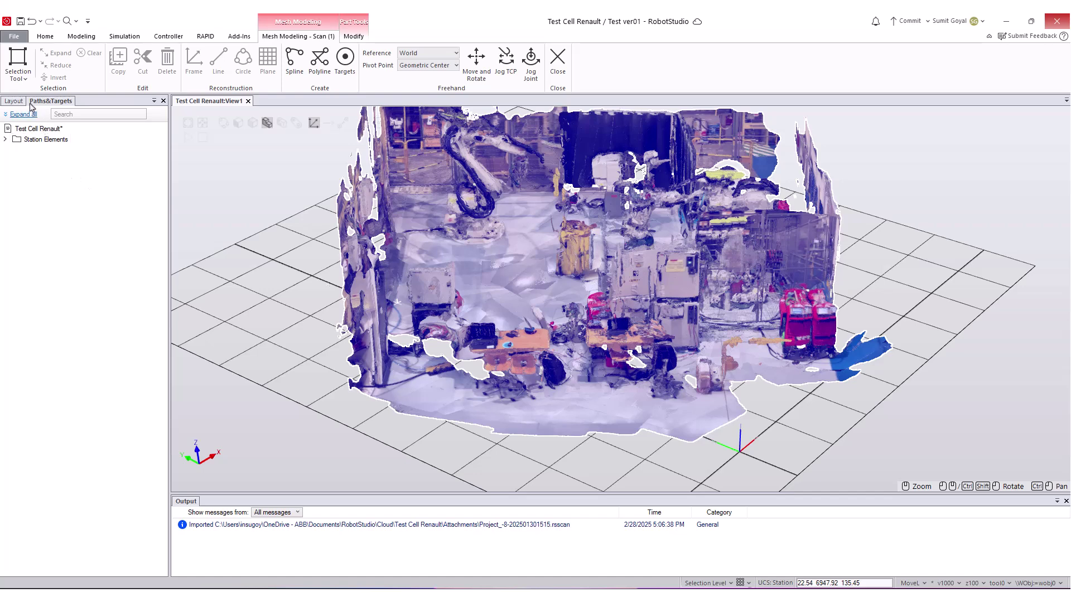
# Use the Sphere selection tool to select the yellow pipe and the small stand beside the red cabinets
pyautogui.click(24, 82)
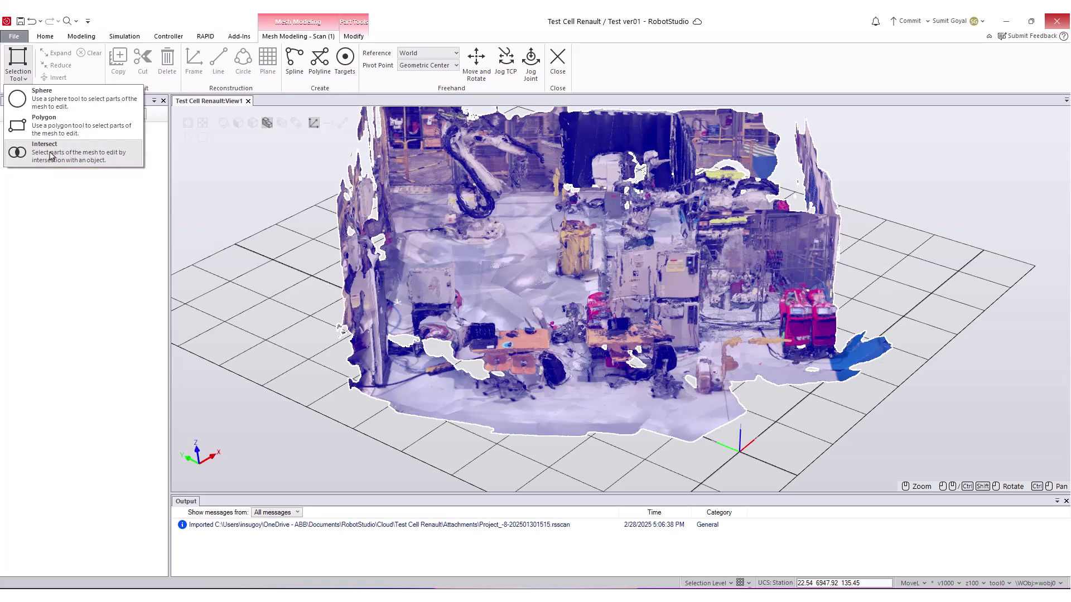
pyautogui.click(51, 102)
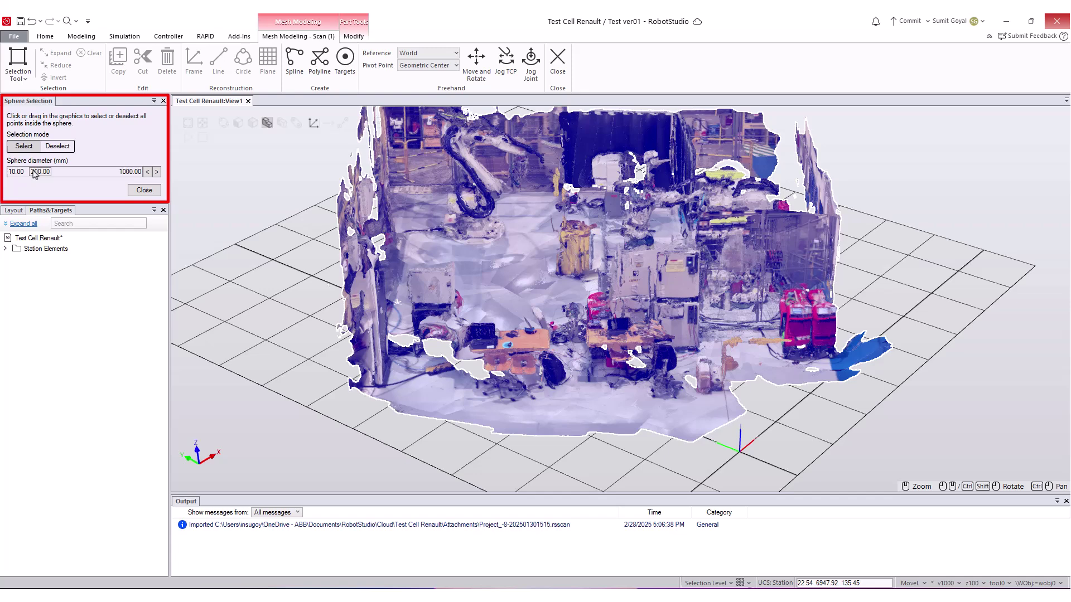
pyautogui.moveTo(749, 369)
pyautogui.mouseDown()
pyautogui.moveTo(733, 357)
pyautogui.moveTo(753, 346)
pyautogui.moveTo(728, 368)
pyautogui.moveTo(704, 365)
pyautogui.mouseUp()
# Set the sphere diameter to 441.93 mm and add the blue patch and adjoining floor strip to the selection
pyautogui.moveTo(32, 172); pyautogui.dragTo(67, 172)
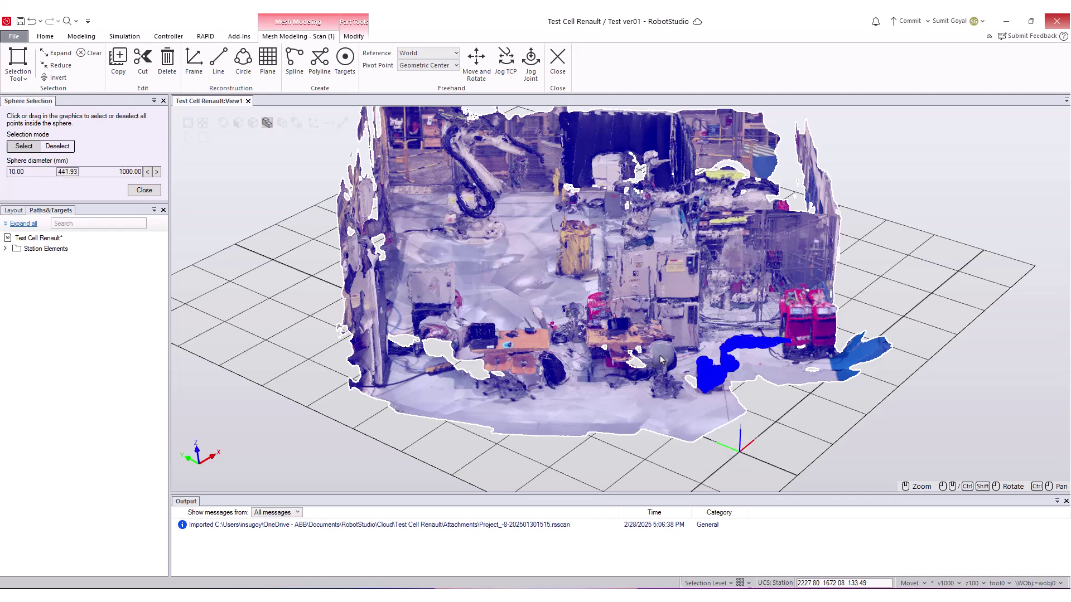
pyautogui.click(876, 349)
pyautogui.moveTo(877, 350); pyautogui.dragTo(761, 383)
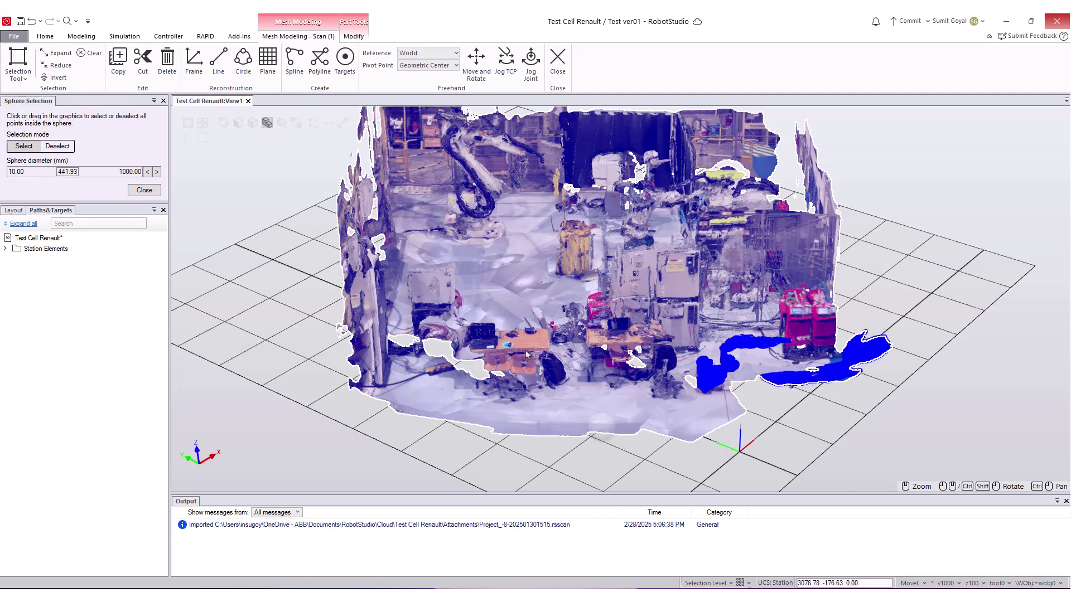
# Add the front edge of the floor with a 1000 mm sphere and cut the whole selection out of the mesh
pyautogui.moveTo(72, 172); pyautogui.dragTo(129, 171)
pyautogui.moveTo(752, 408); pyautogui.dragTo(586, 430)
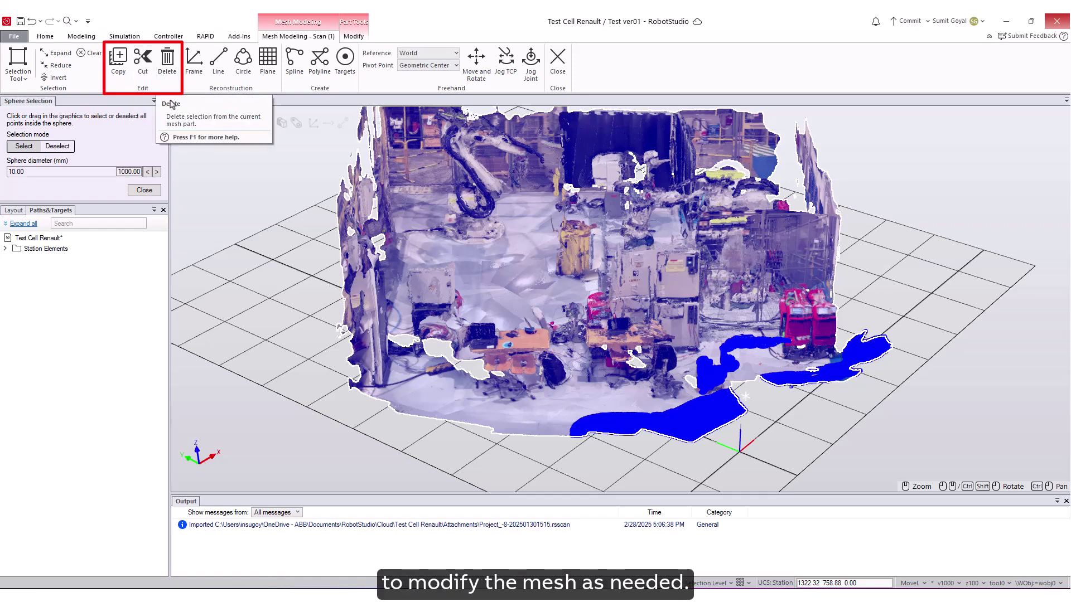
pyautogui.click(145, 72)
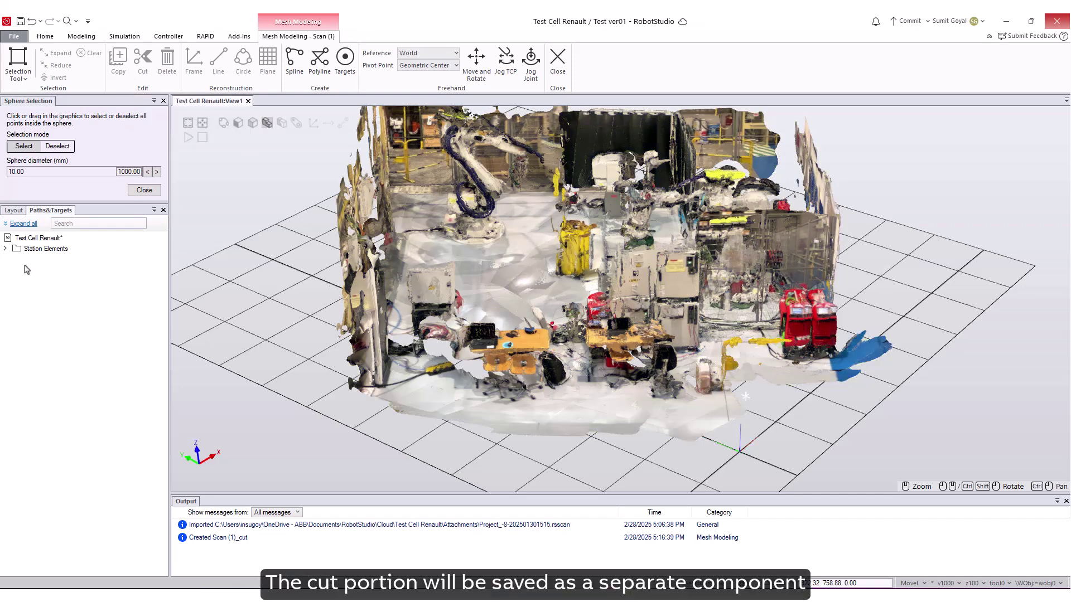
# Select the Scan (1)_cut part in the layout, move it along the X axis with Move and Rotate, and close Sphere Selection
pyautogui.click(16, 211)
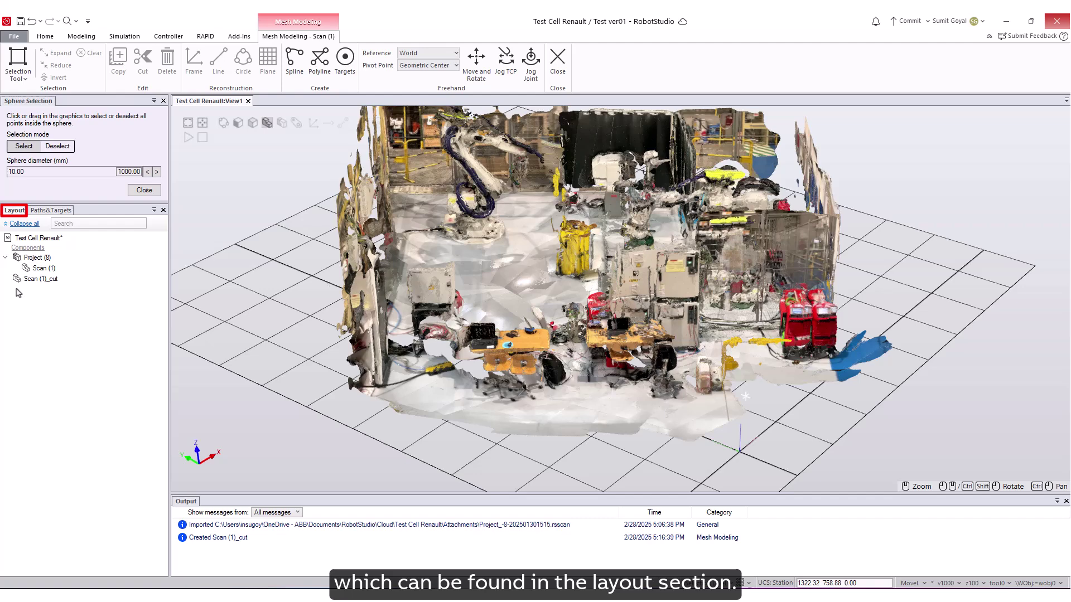
pyautogui.click(40, 269)
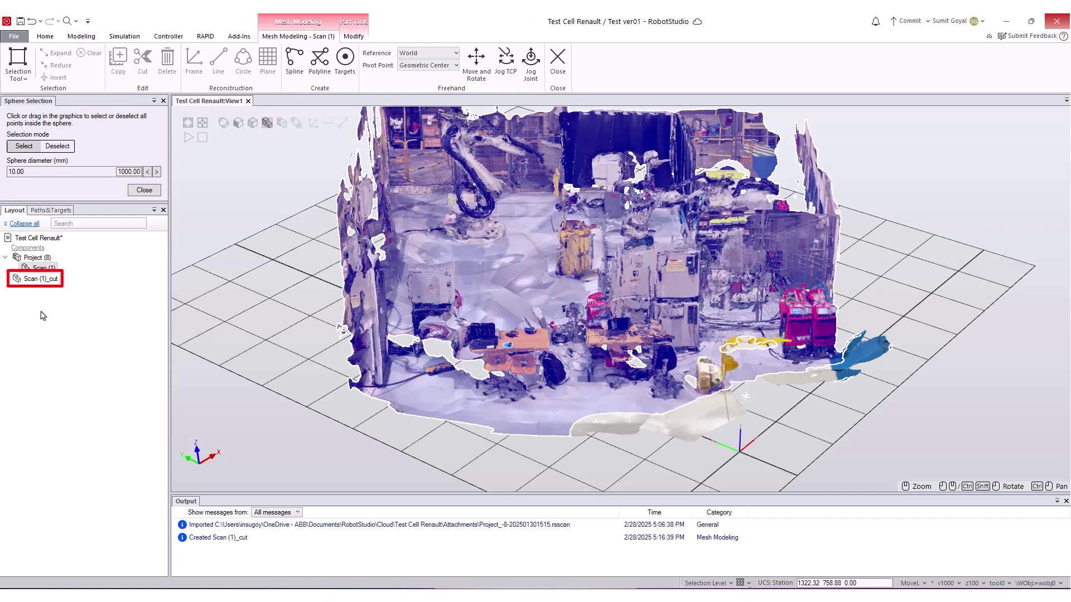
pyautogui.click(40, 279)
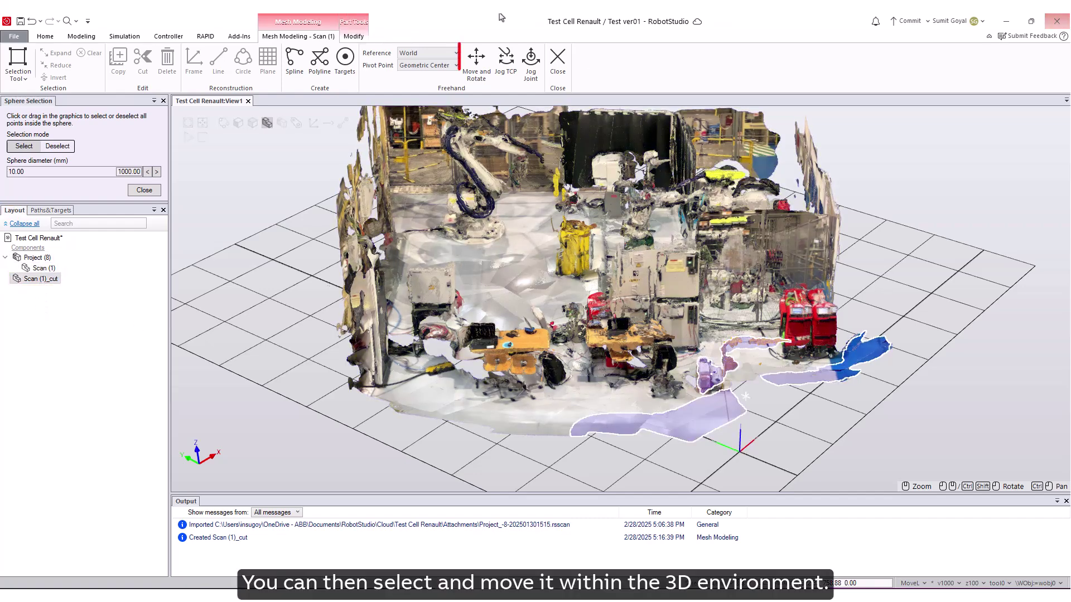
pyautogui.click(477, 58)
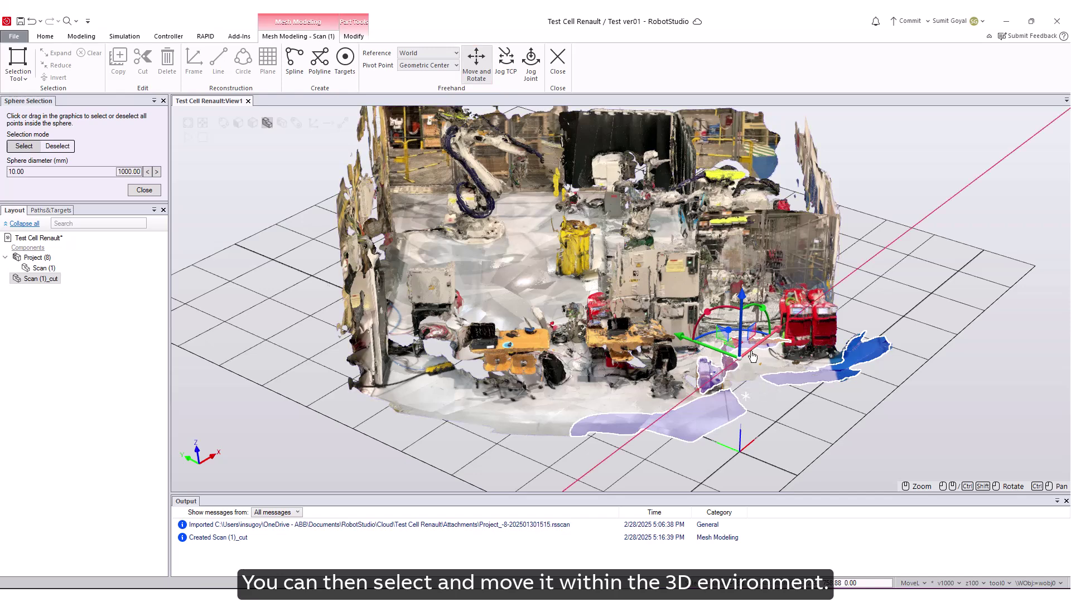
pyautogui.moveTo(752, 356); pyautogui.dragTo(775, 357)
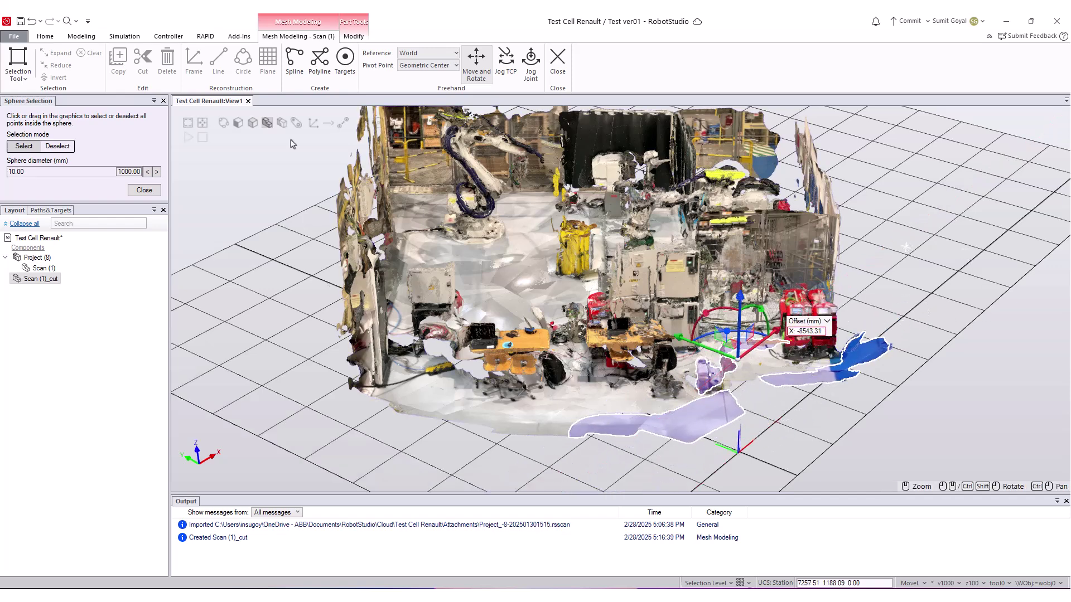
pyautogui.click(144, 189)
# Start a Polygon selection and pull the volume's outer corners in towards the front part of the scanned cell
pyautogui.click(25, 79)
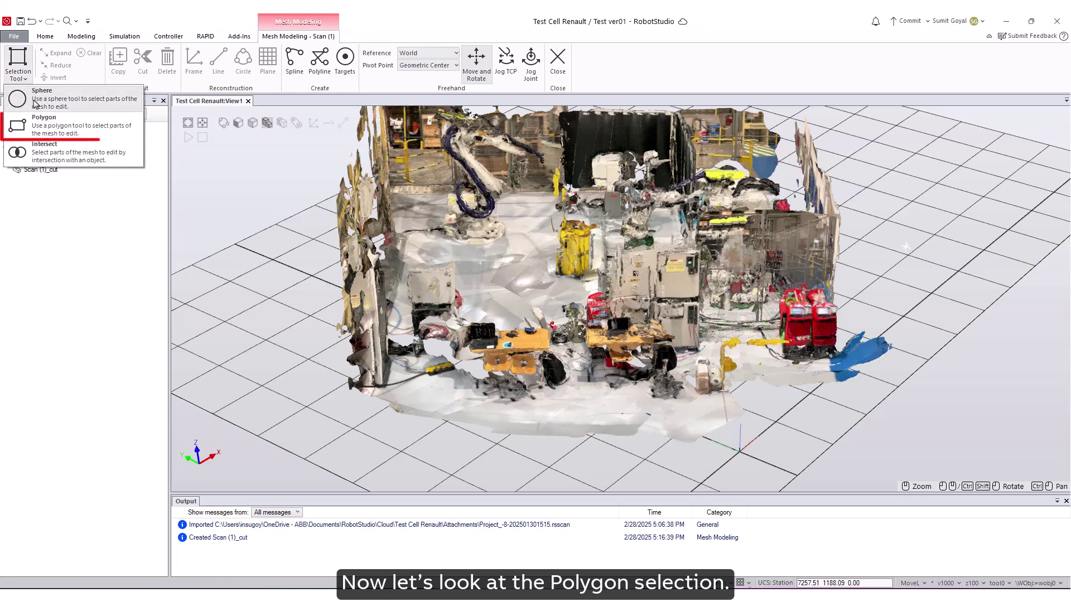
pyautogui.click(41, 128)
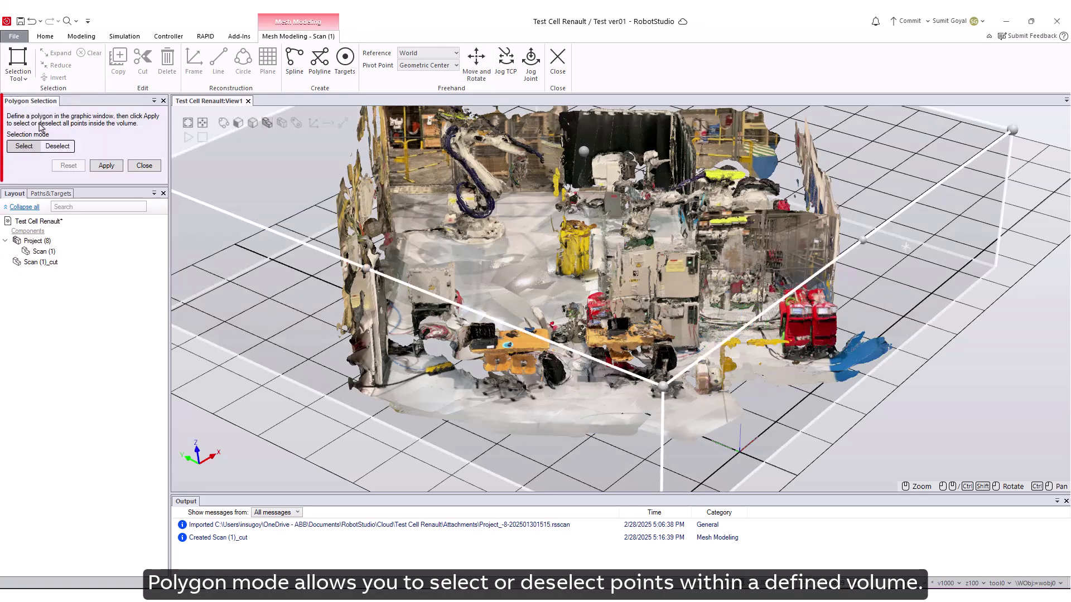
pyautogui.scroll(-3, 450, 231)
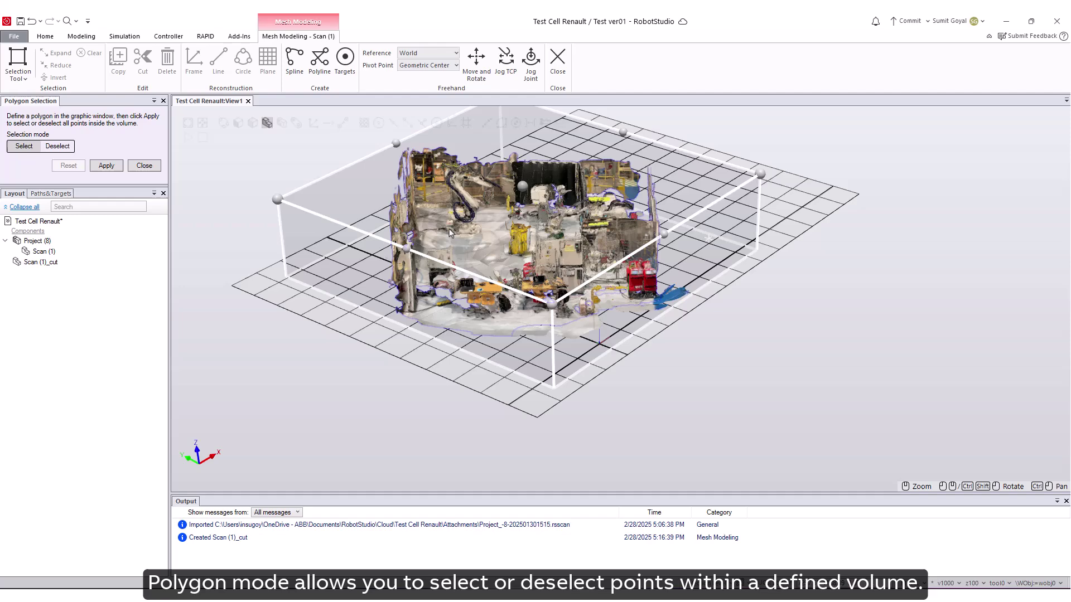
pyautogui.moveTo(283, 200); pyautogui.dragTo(413, 246)
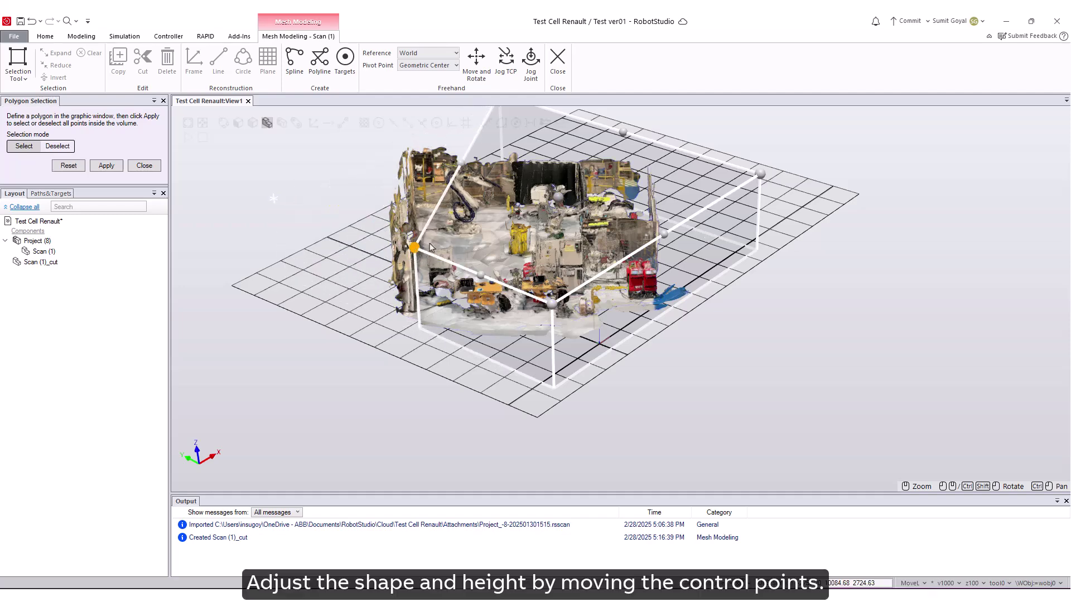
pyautogui.scroll(-1, 493, 251)
pyautogui.keyDown('ctrl'); pyautogui.moveTo(515, 122); pyautogui.dragTo(490, 311); pyautogui.keyUp('ctrl')
pyautogui.moveTo(599, 289); pyautogui.dragTo(557, 322)
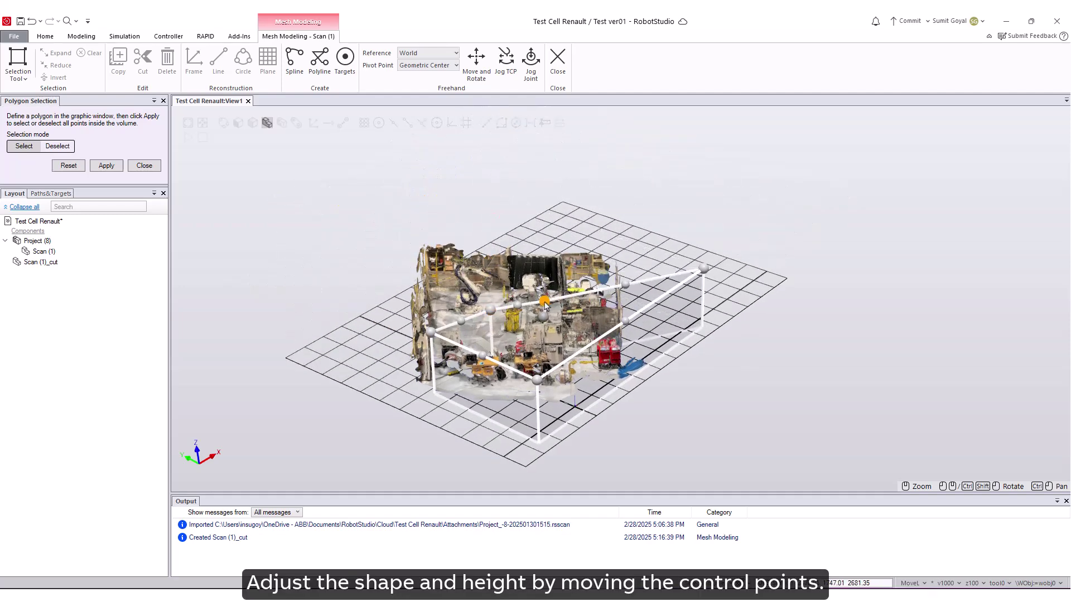
pyautogui.moveTo(703, 269); pyautogui.dragTo(584, 346)
# Refine the polygon volume's control points so it encloses the desks, the control cabinets and the surrounding front floor
pyautogui.scroll(3, 559, 382)
pyautogui.moveTo(516, 382); pyautogui.dragTo(443, 319)
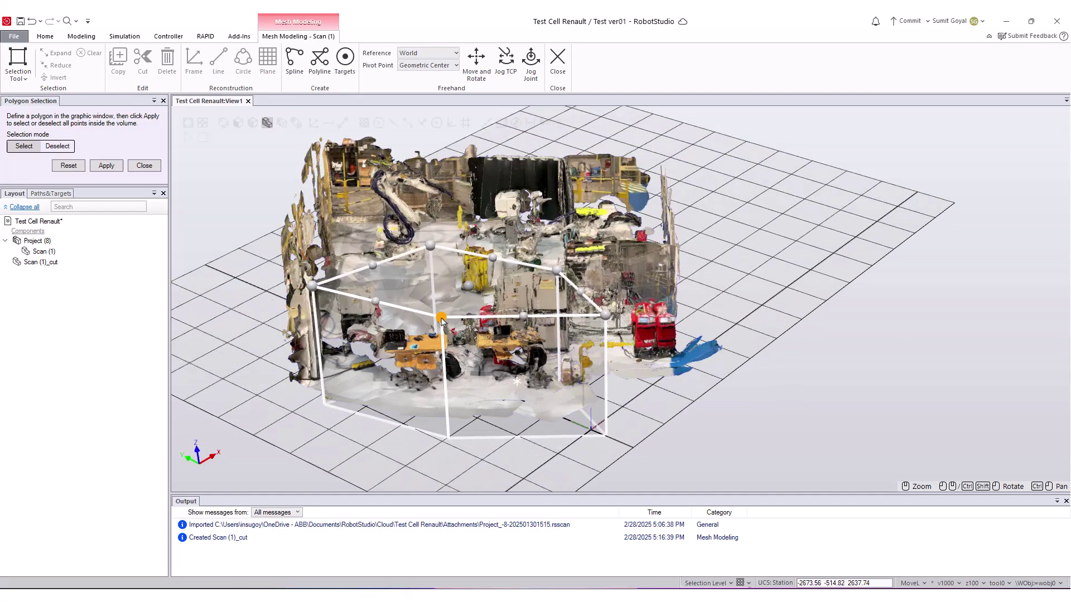
pyautogui.moveTo(312, 285); pyautogui.dragTo(316, 265)
pyautogui.keyDown('ctrl'); pyautogui.keyDown('shift'); pyautogui.moveTo(558, 128); pyautogui.dragTo(498, 172); pyautogui.keyUp('shift'); pyautogui.keyUp('ctrl')
pyautogui.moveTo(440, 236); pyautogui.dragTo(439, 177)
pyautogui.moveTo(504, 345); pyautogui.dragTo(572, 274)
pyautogui.moveTo(527, 356); pyautogui.dragTo(595, 368)
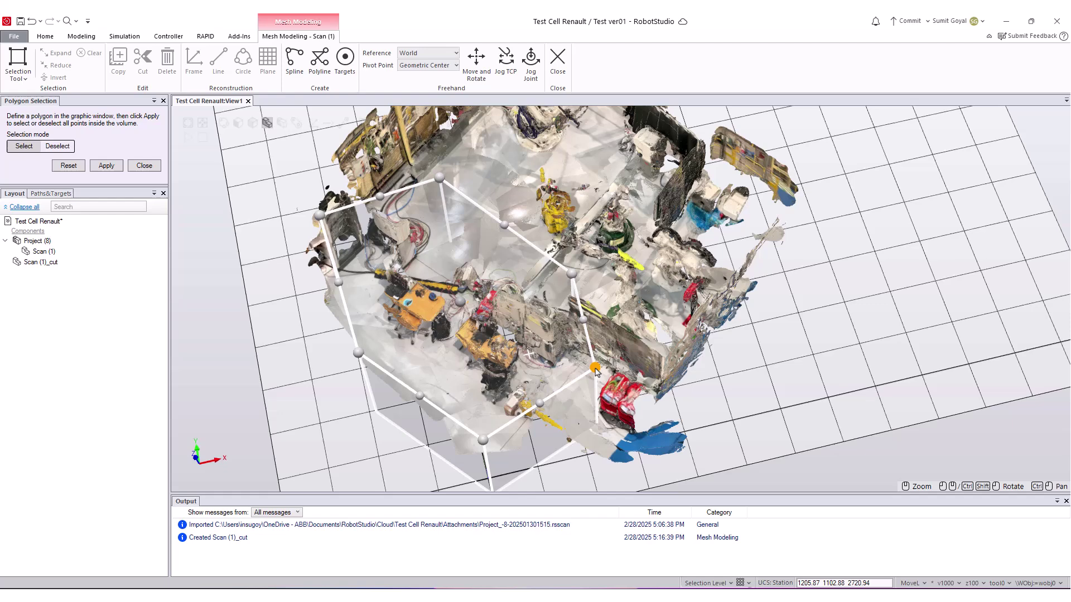
pyautogui.moveTo(420, 396); pyautogui.dragTo(424, 371)
pyautogui.moveTo(358, 353); pyautogui.dragTo(370, 326)
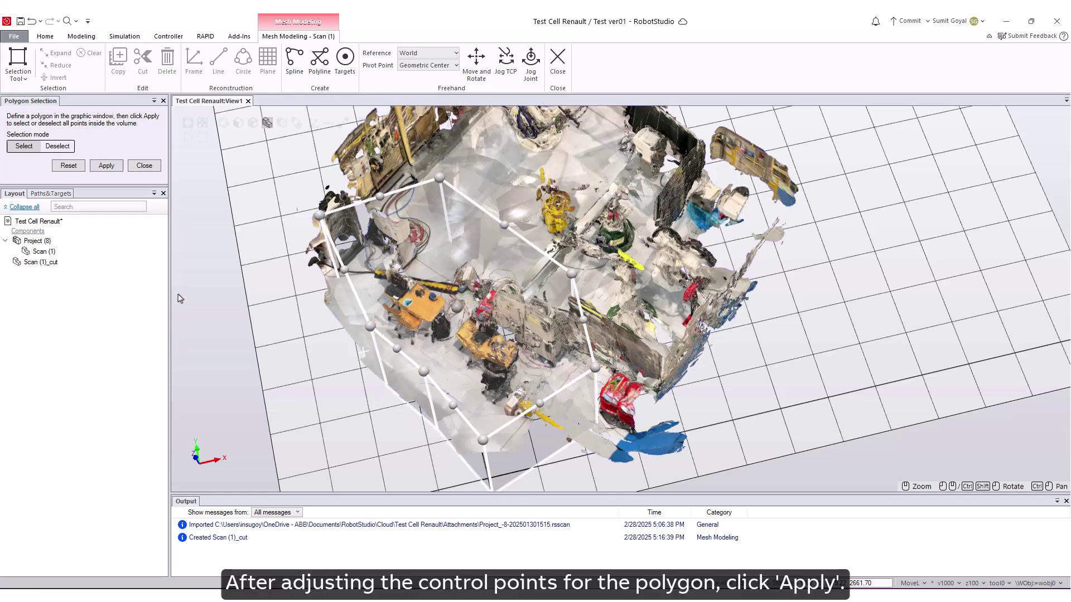
# Select the mesh inside the polygon volume, cut it to a new mesh part, and close Polygon Selection
pyautogui.click(106, 166)
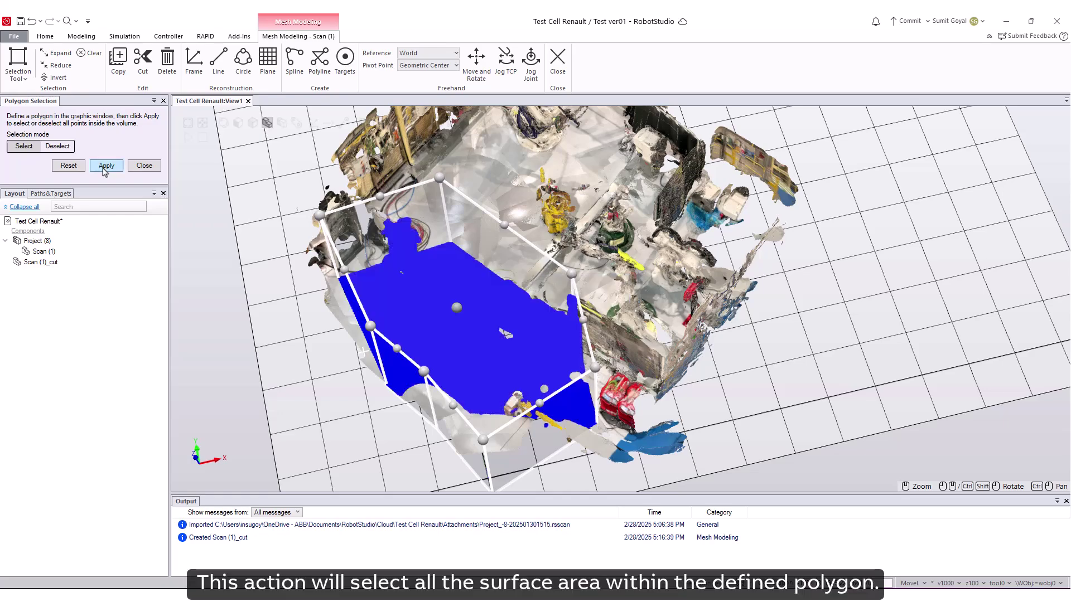
pyautogui.keyDown('ctrl'); pyautogui.keyDown('shift'); pyautogui.moveTo(439, 426); pyautogui.dragTo(458, 370); pyautogui.keyUp('shift'); pyautogui.keyUp('ctrl')
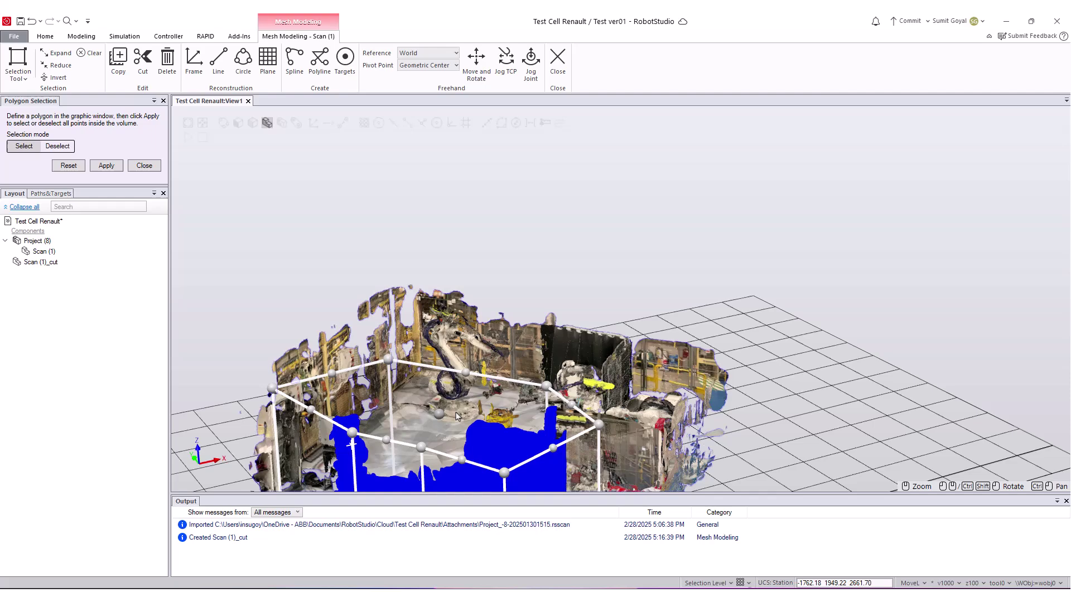
pyautogui.keyDown('ctrl'); pyautogui.keyDown('shift'); pyautogui.moveTo(456, 416); pyautogui.dragTo(357, 371); pyautogui.keyUp('shift'); pyautogui.keyUp('ctrl')
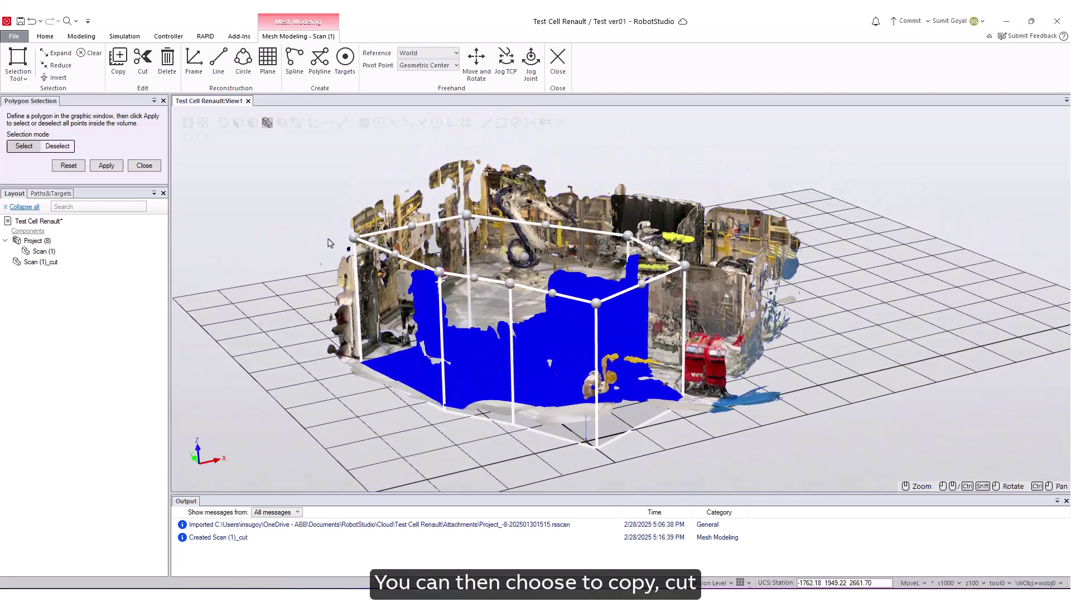
pyautogui.click(144, 70)
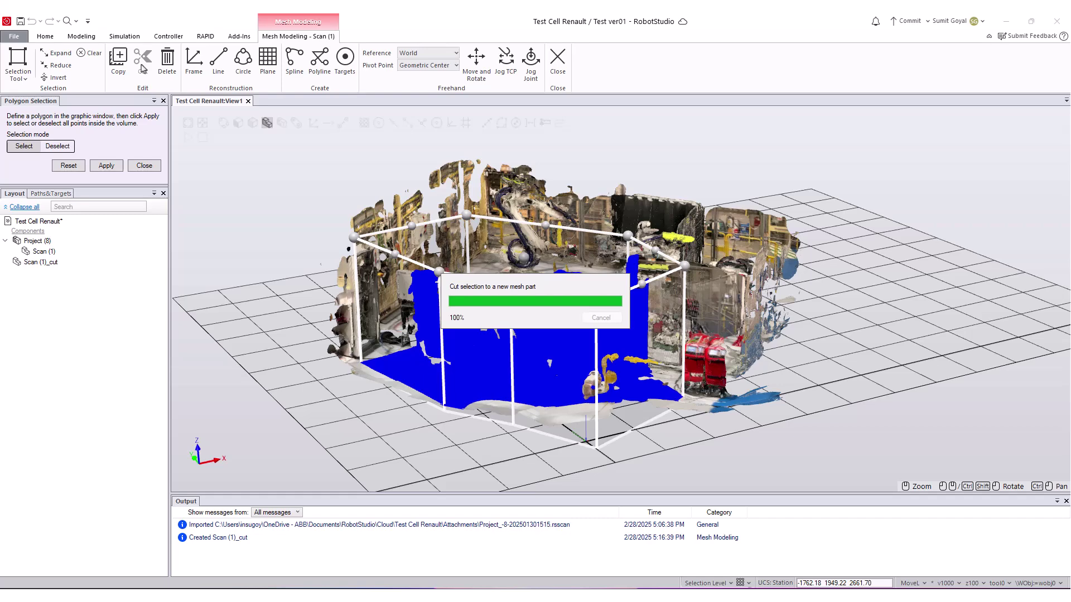
pyautogui.click(144, 166)
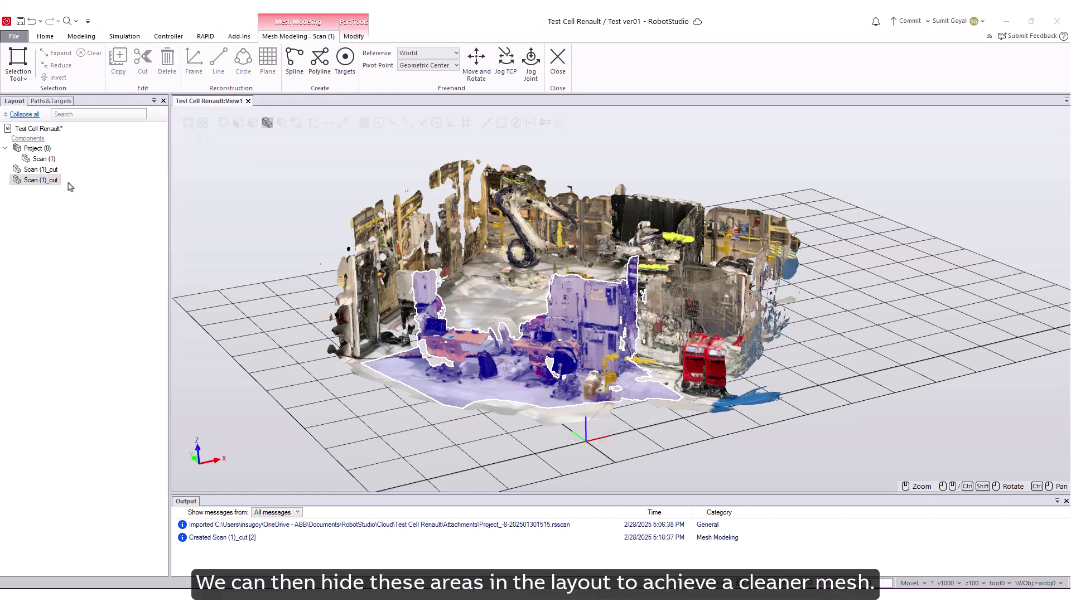
# Hide both Scan (1)_cut parts so only the cleaned scan remains in the view
pyautogui.click(55, 189)
pyautogui.click(51, 171)
pyautogui.keyDown('ctrl'); pyautogui.click(53, 181); pyautogui.keyUp('ctrl')
pyautogui.rightClick(52, 182)
pyautogui.click(87, 222)
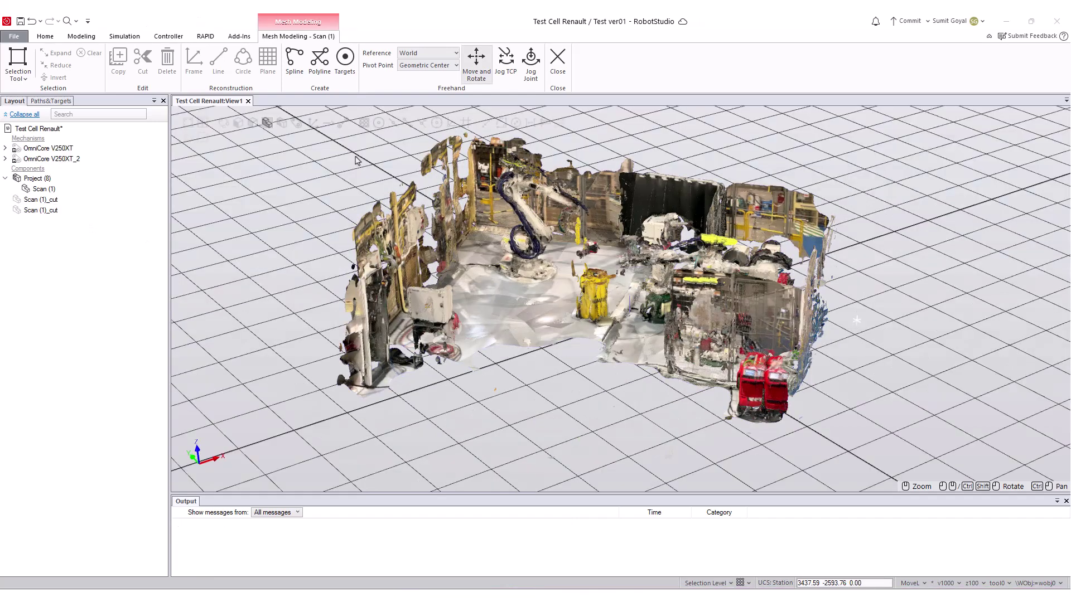
# Show the OmniCore V250XT and OmniCore V250XT_2 cabinets and move them together to the scanned cabinet at the cell's front corner
pyautogui.click(18, 64)
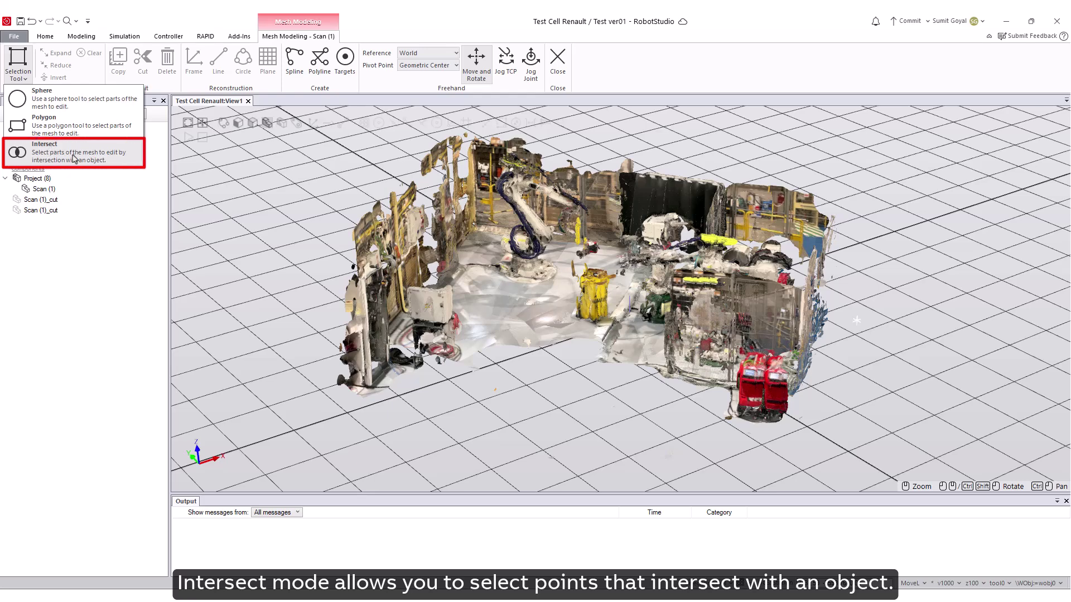
pyautogui.click(109, 230)
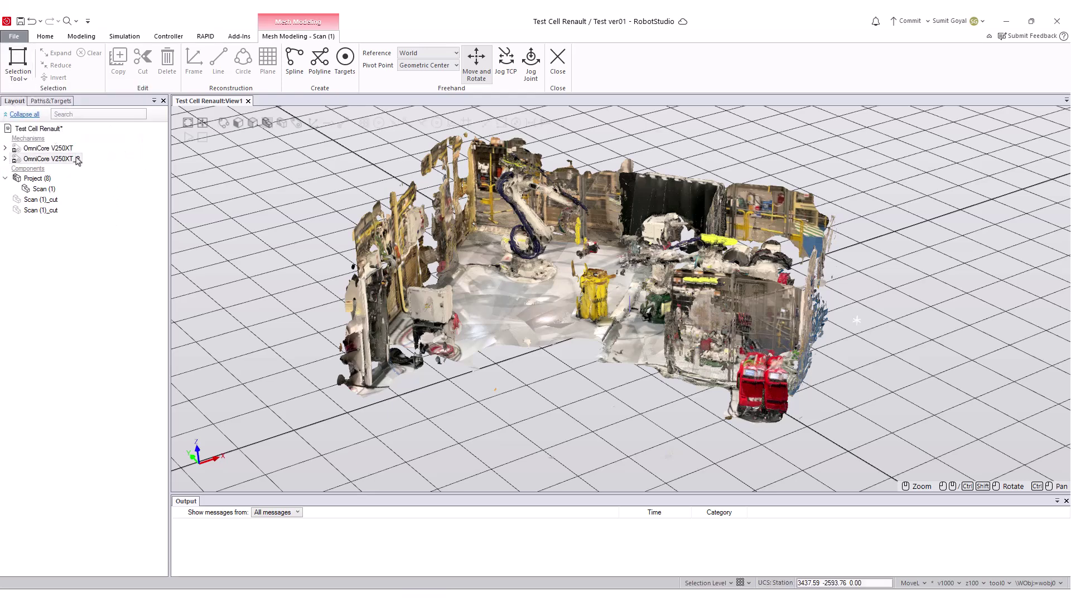
pyautogui.click(56, 148)
pyautogui.keyDown('ctrl'); pyautogui.click(68, 160); pyautogui.keyUp('ctrl')
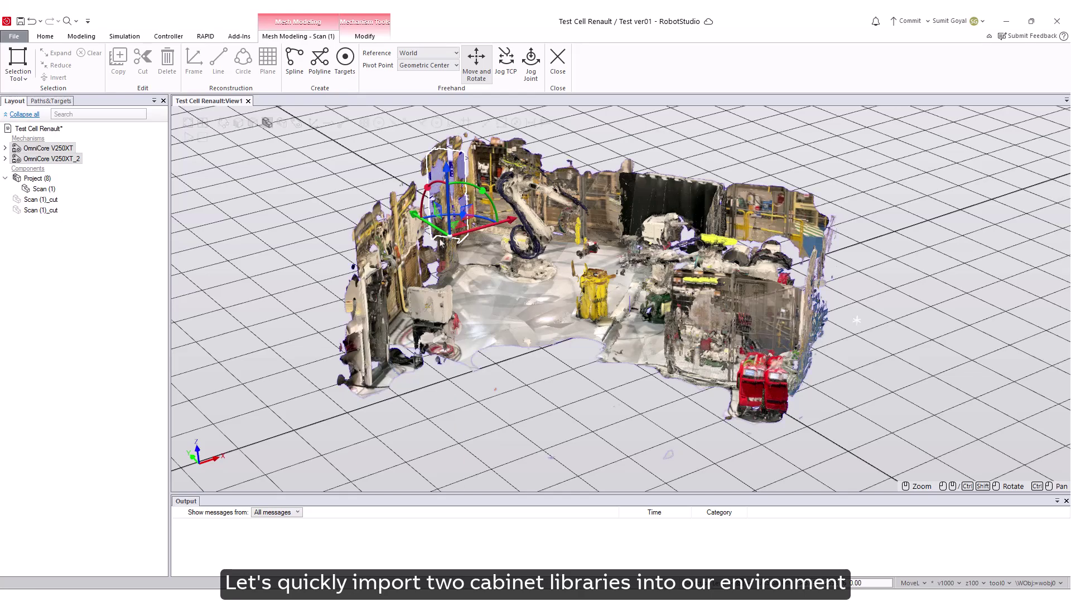
pyautogui.moveTo(449, 230); pyautogui.dragTo(442, 416)
pyautogui.click(472, 379)
pyautogui.scroll(3, 471, 378)
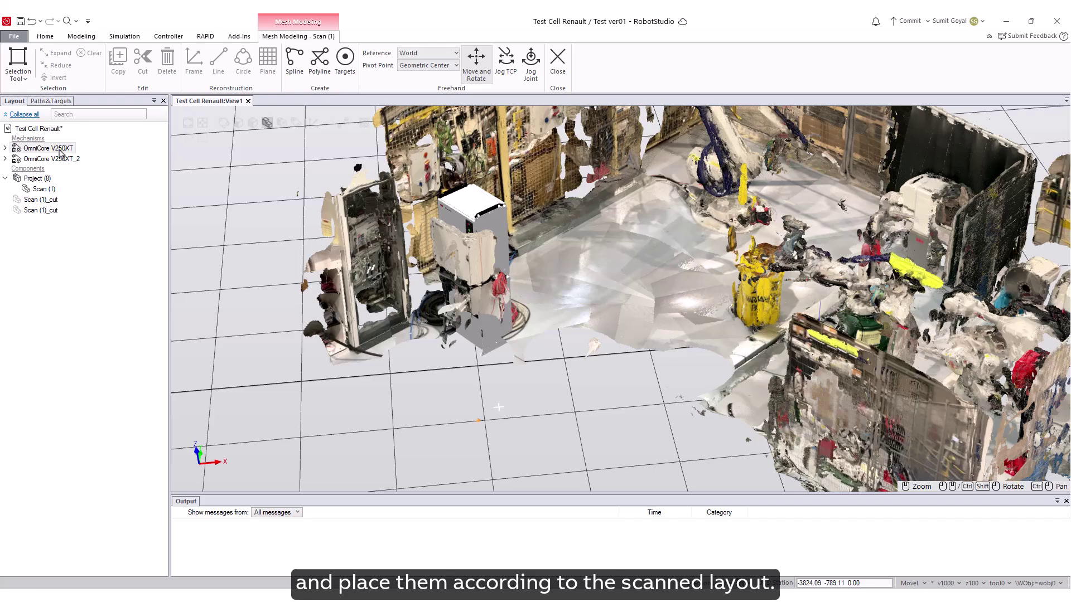
# Fine-tune the position of both OmniCore cabinets with Move and Rotate so they overlap the scanned cabinet
pyautogui.click(60, 148)
pyautogui.keyDown('ctrl'); pyautogui.click(60, 159); pyautogui.keyUp('ctrl')
pyautogui.keyDown('ctrl'); pyautogui.keyDown('shift'); pyautogui.moveTo(497, 326); pyautogui.dragTo(550, 331); pyautogui.keyUp('shift'); pyautogui.keyUp('ctrl')
pyautogui.click(624, 401)
pyautogui.keyDown('ctrl'); pyautogui.keyDown('shift'); pyautogui.moveTo(624, 402); pyautogui.dragTo(627, 374); pyautogui.keyUp('shift'); pyautogui.keyUp('ctrl')
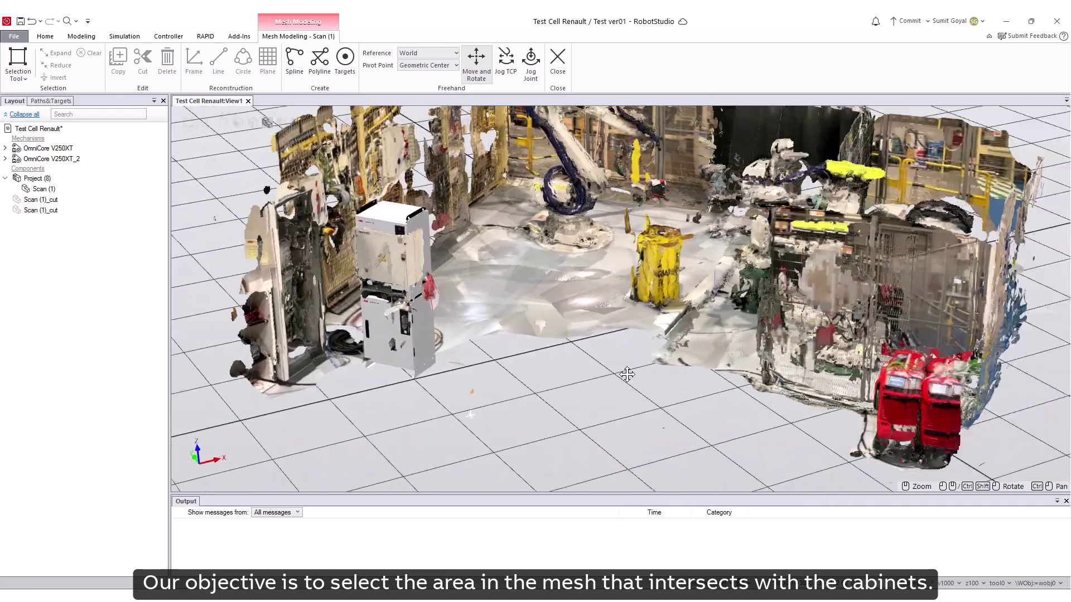
pyautogui.scroll(-5, 627, 374)
# Start an Intersect selection and select the mesh points intersecting OmniCore V250XT_2 with a tolerance of 100 mm
pyautogui.click(21, 78)
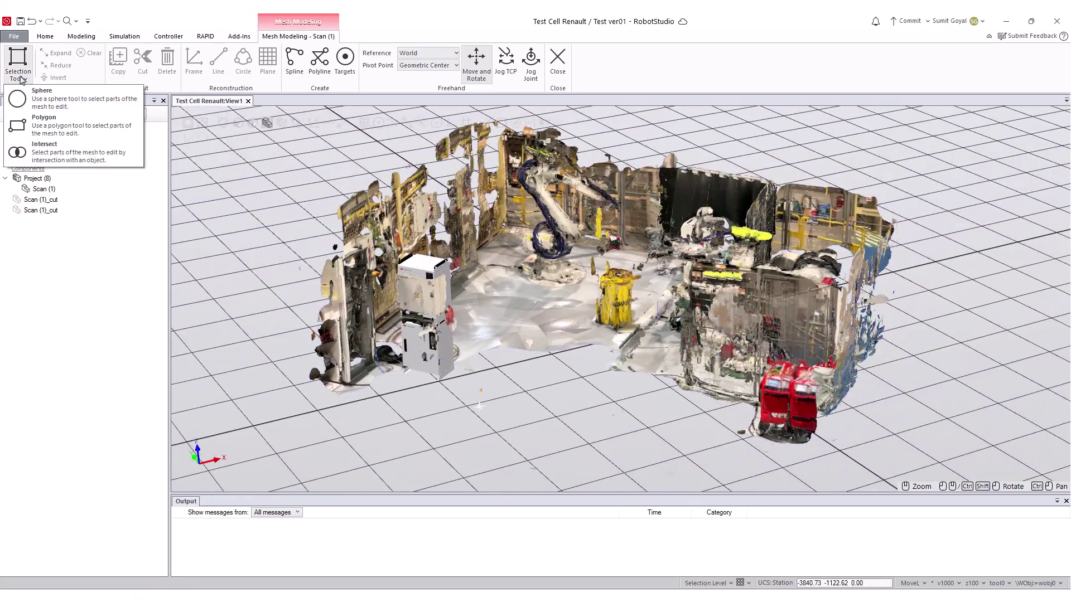
pyautogui.click(36, 159)
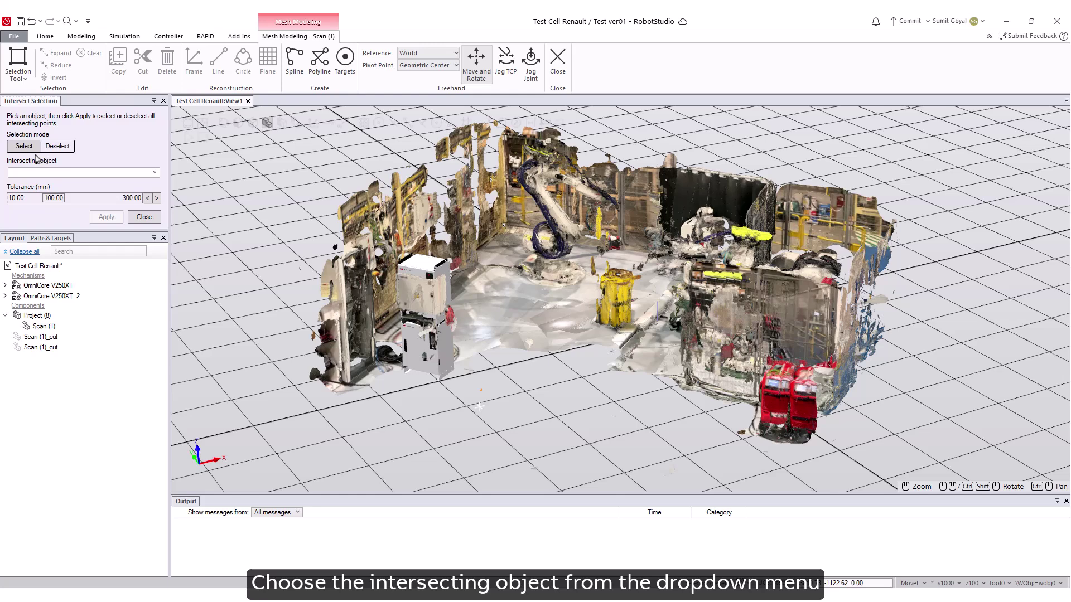
pyautogui.click(154, 172)
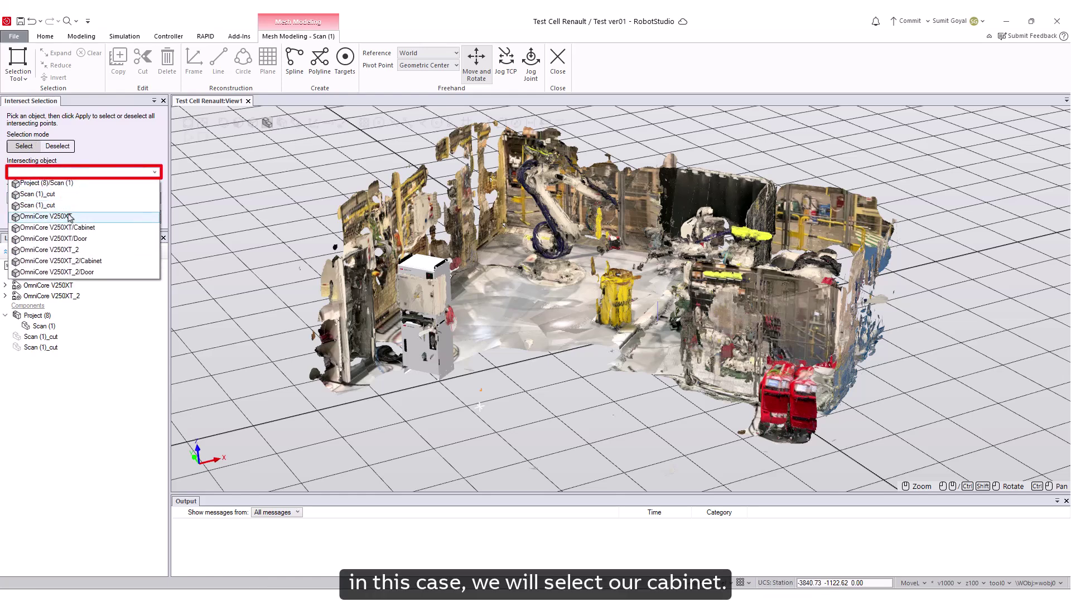
pyautogui.click(71, 250)
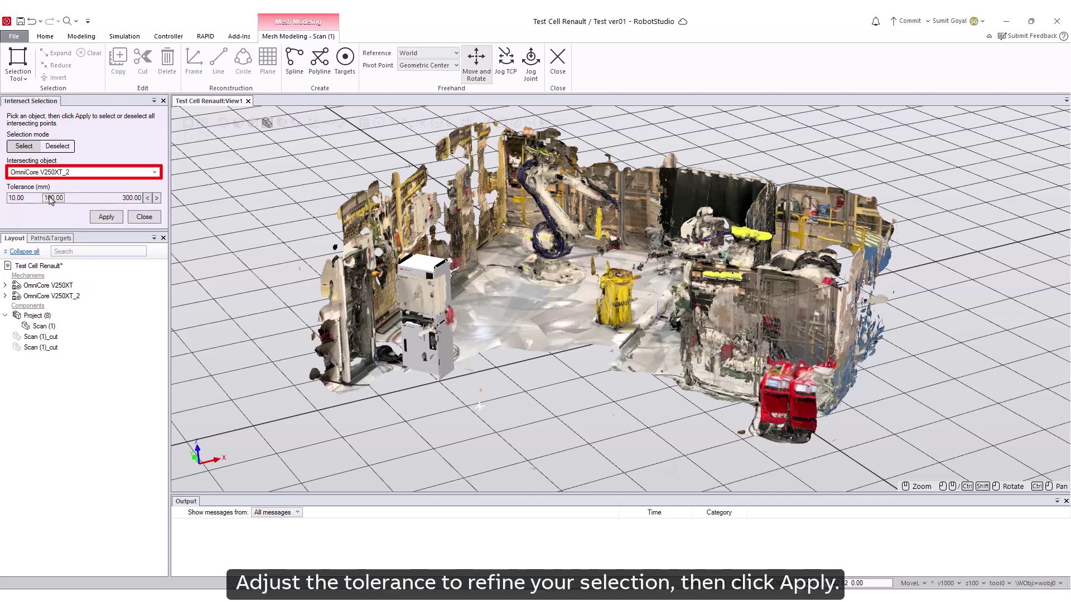
pyautogui.click(105, 218)
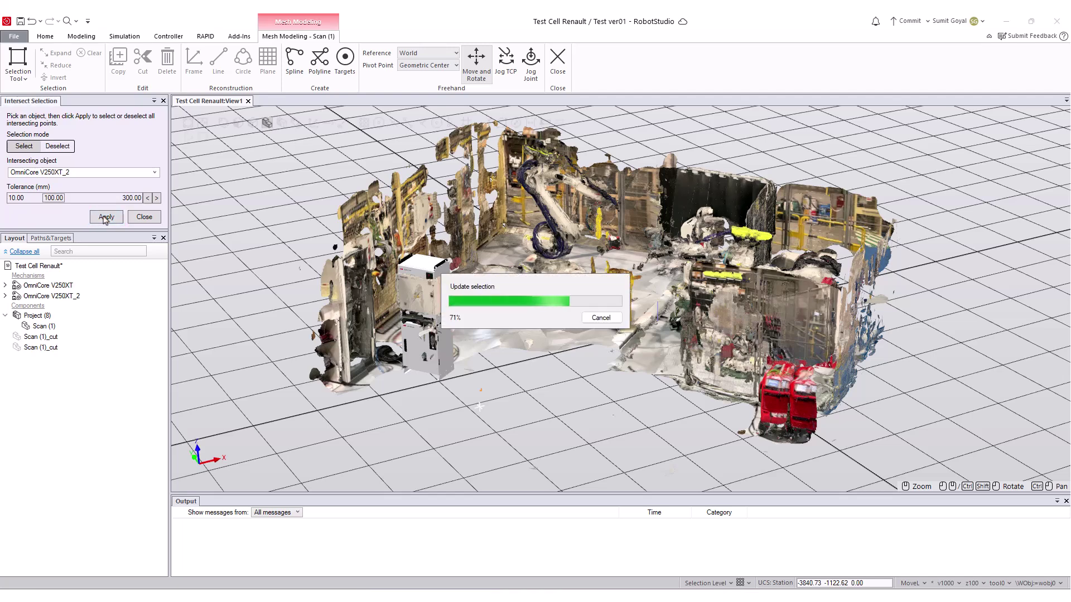
# Add the mesh points intersecting OmniCore V250XT, close Intersect Selection, and delete the selected mesh
pyautogui.click(84, 172)
pyautogui.click(34, 227)
pyautogui.click(106, 217)
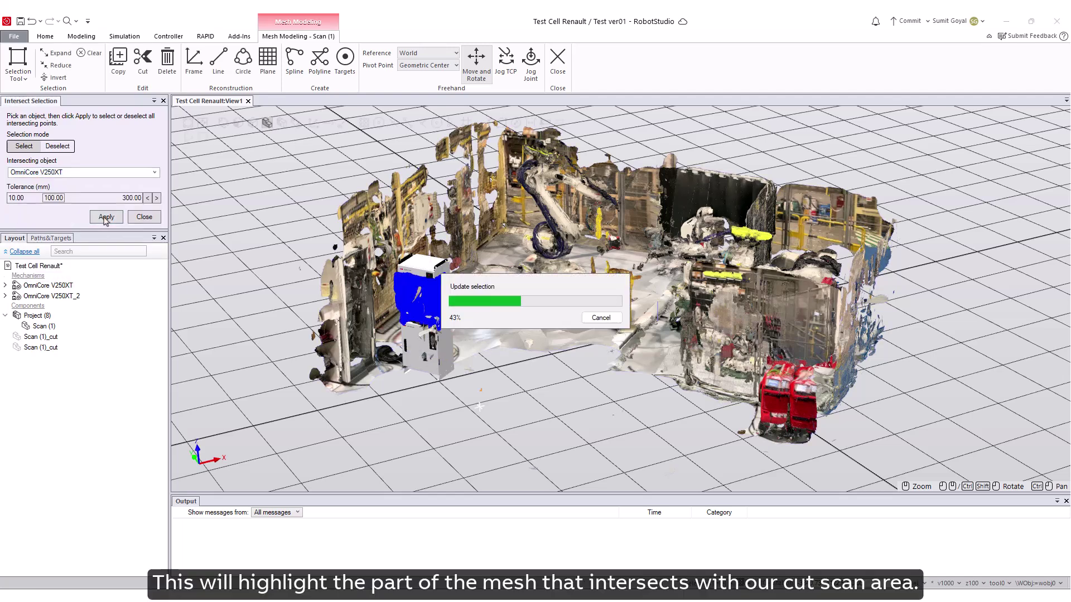
pyautogui.click(143, 217)
pyautogui.click(166, 61)
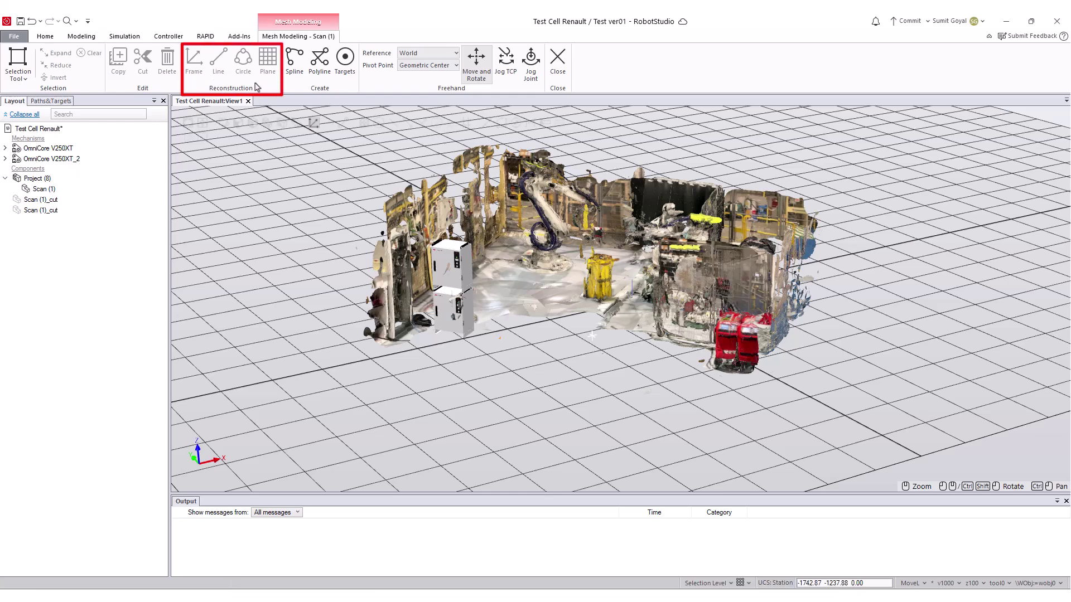
# Select the floor area around the scanned robot's base with a small Polygon selection volume and close the tool
pyautogui.click(19, 78)
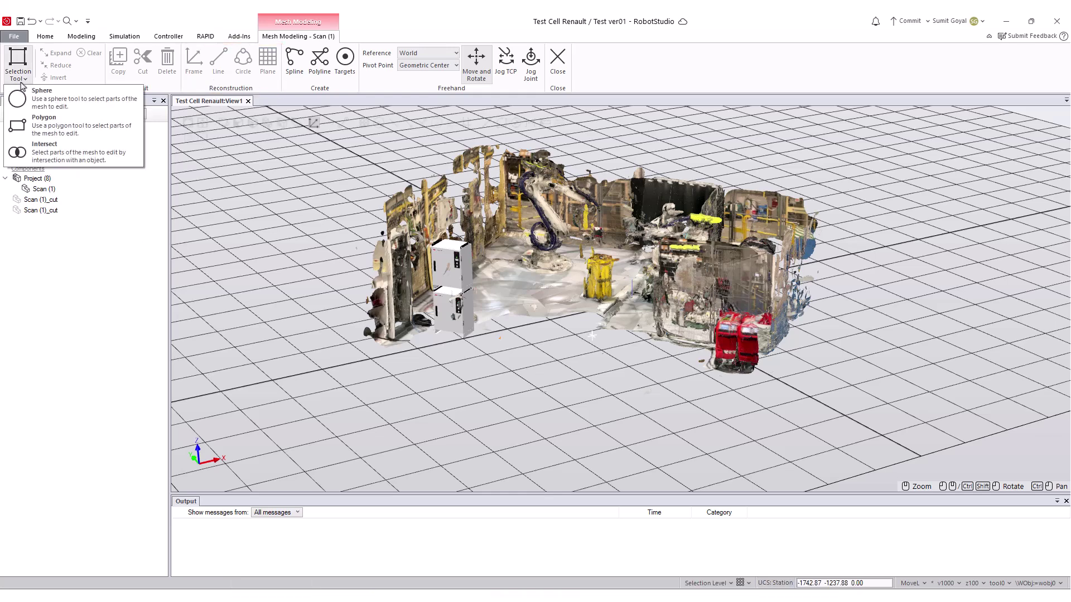
pyautogui.click(34, 126)
pyautogui.moveTo(596, 136); pyautogui.dragTo(549, 199)
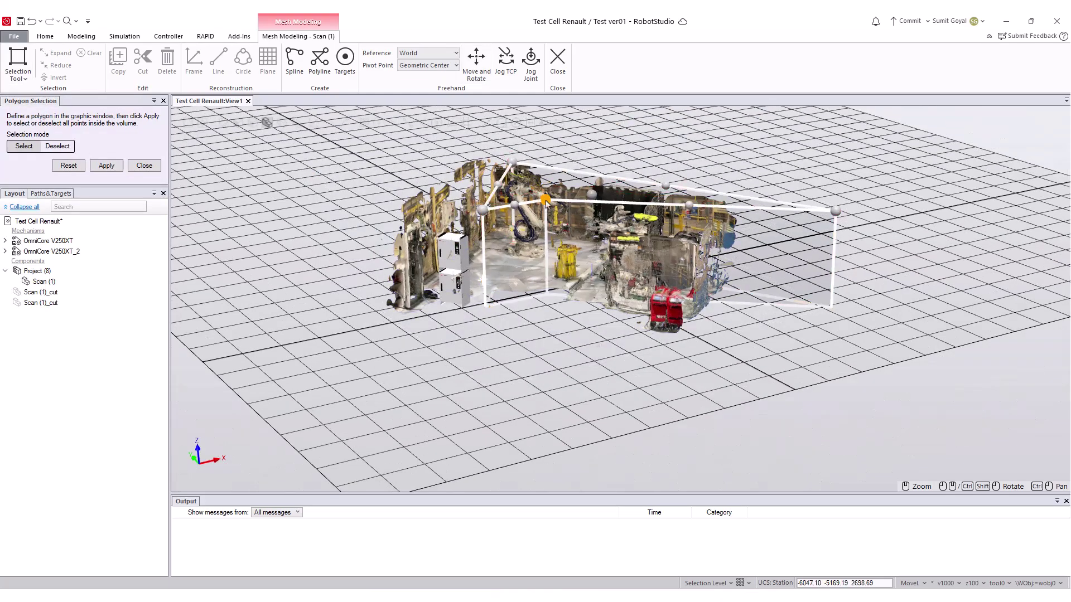
pyautogui.moveTo(591, 413); pyautogui.dragTo(838, 270)
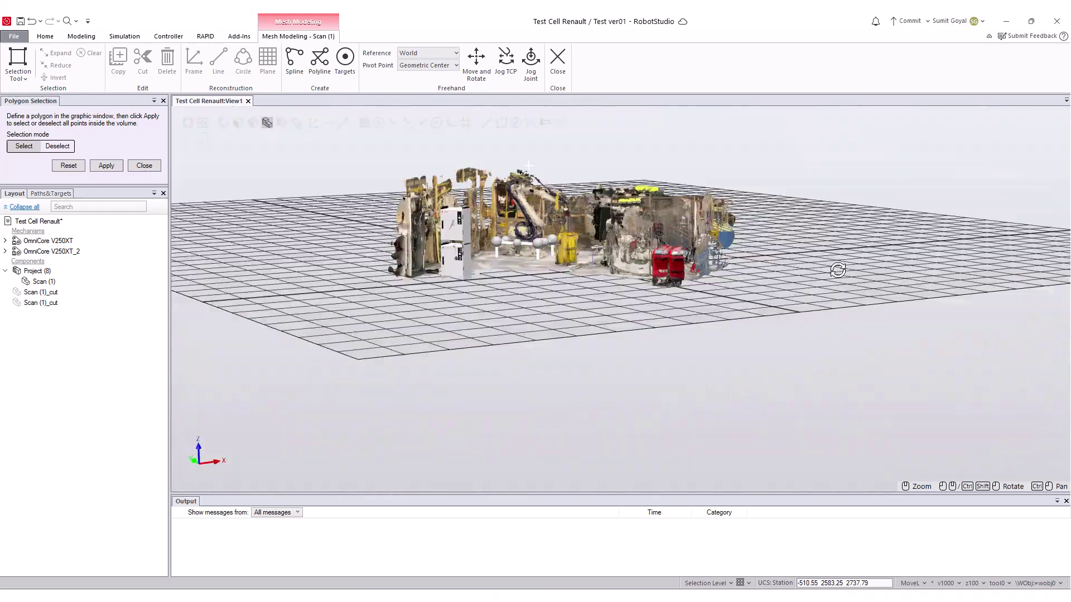
pyautogui.scroll(3, 837, 270)
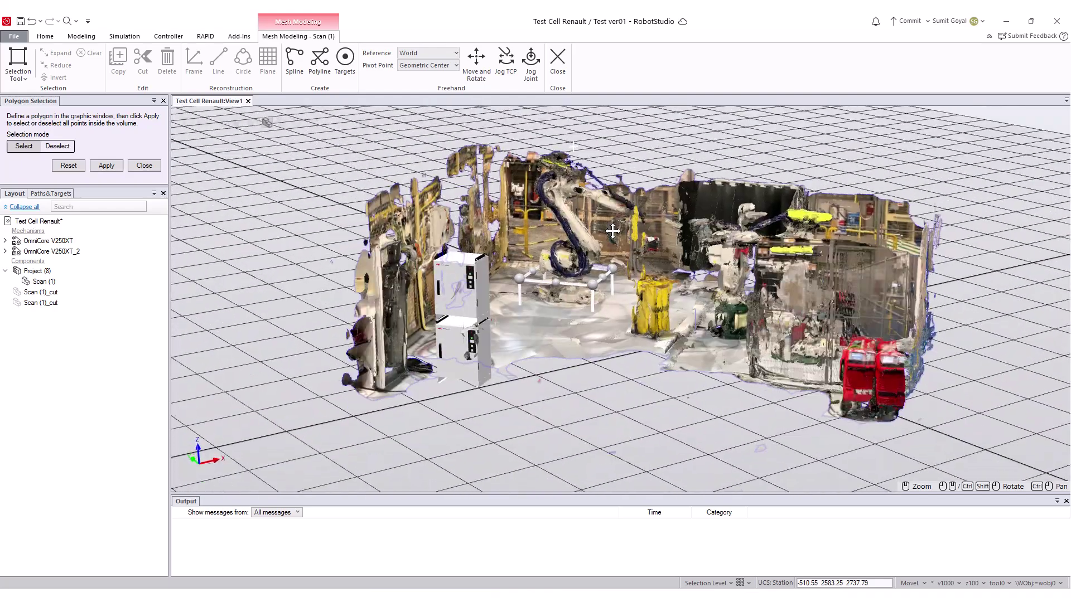
pyautogui.click(106, 165)
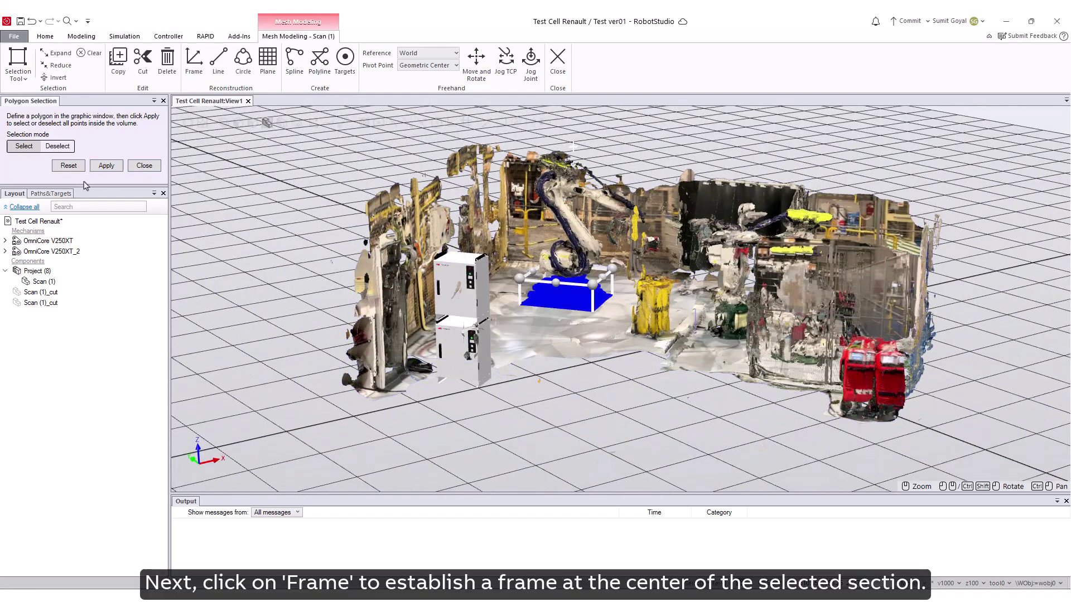
pyautogui.click(158, 166)
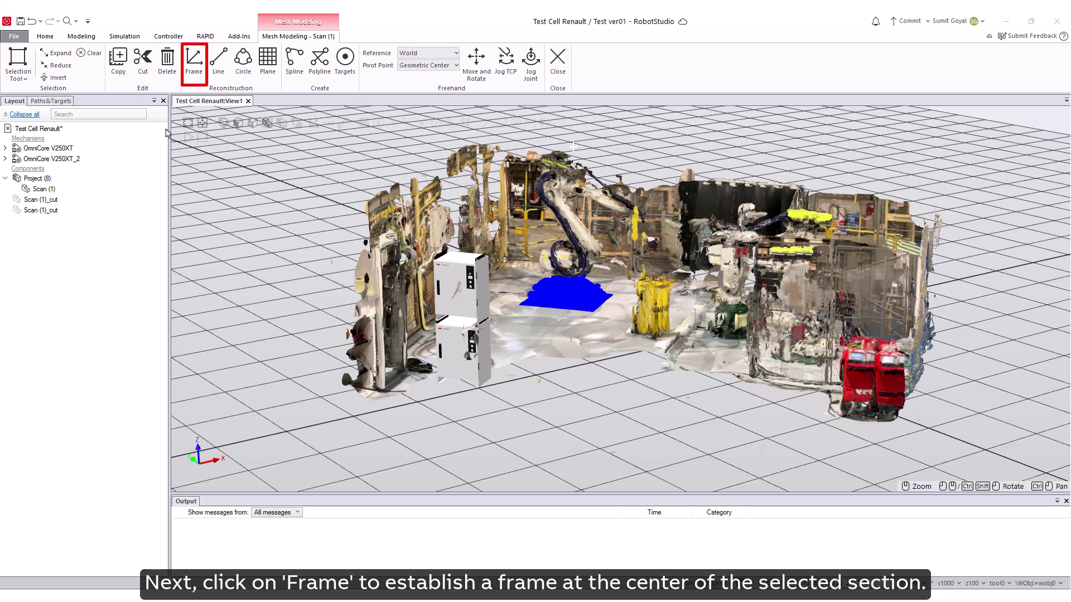
# Create a frame at the centre of the selected robot base area and clear the mesh selection
pyautogui.click(190, 70)
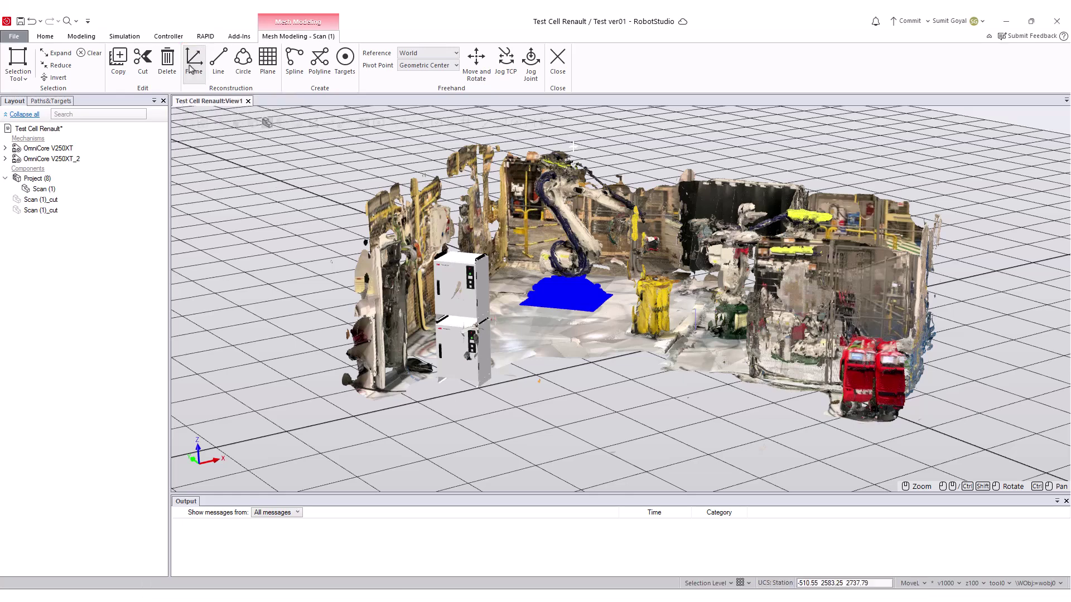
pyautogui.click(2, 256)
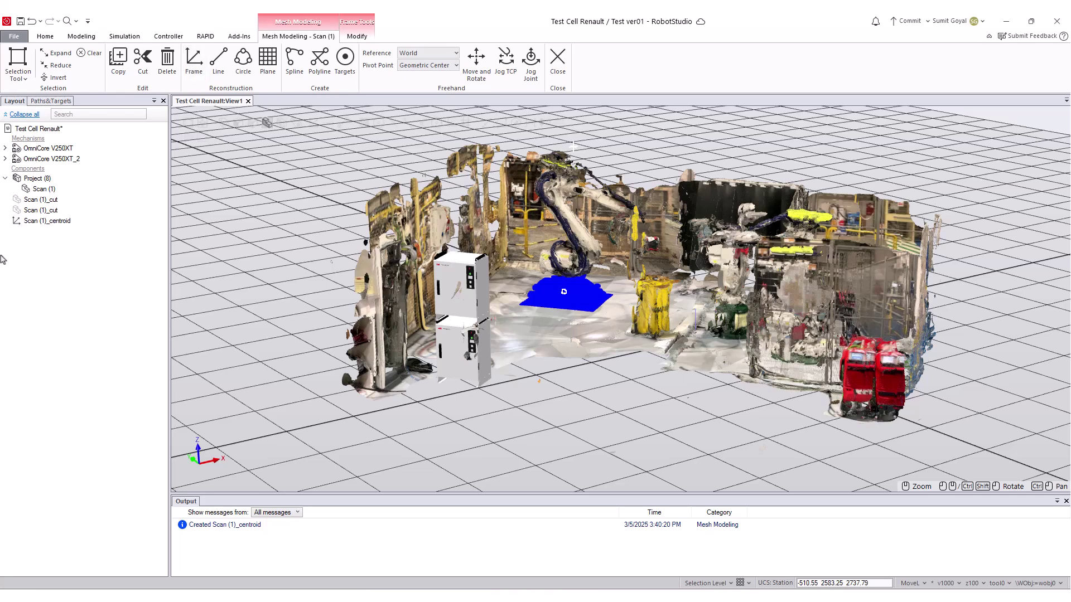
pyautogui.click(51, 224)
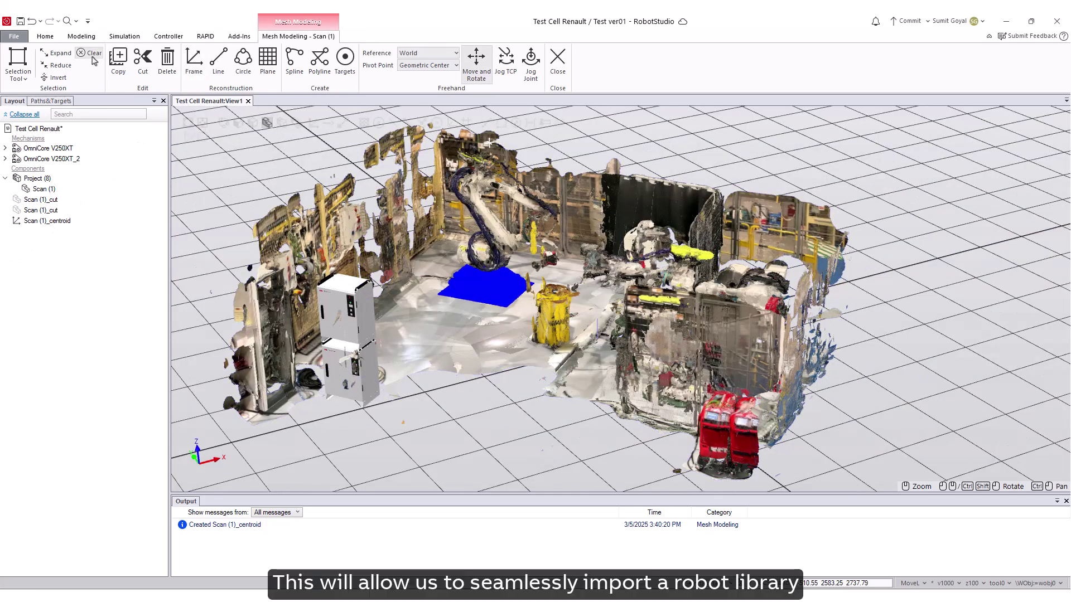
# Import the IRB 6620 robot from the ABB Library into the station
pyautogui.click(45, 36)
pyautogui.click(16, 66)
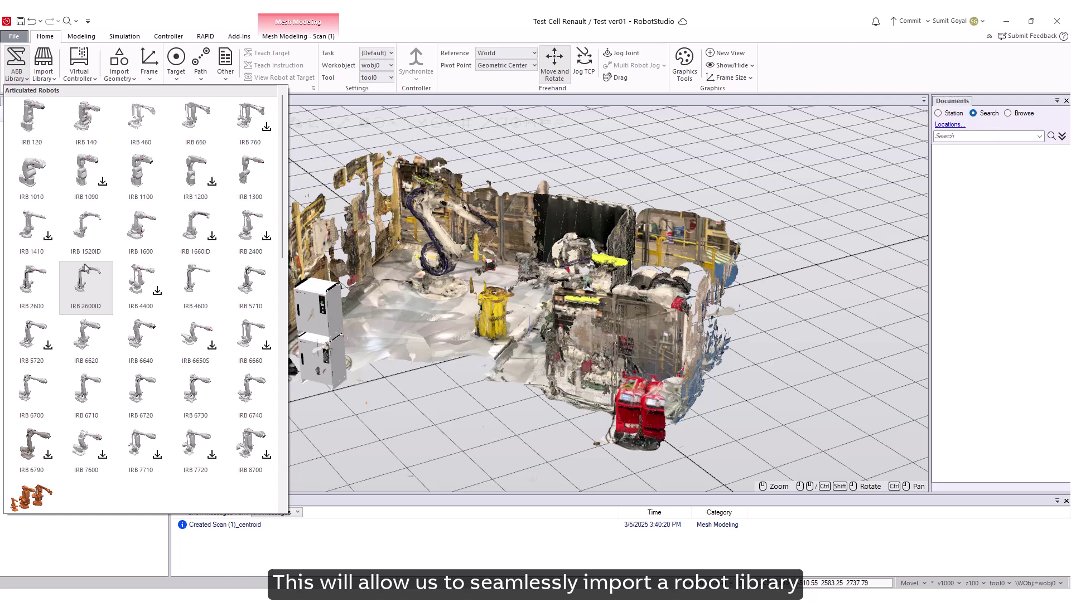
pyautogui.click(87, 342)
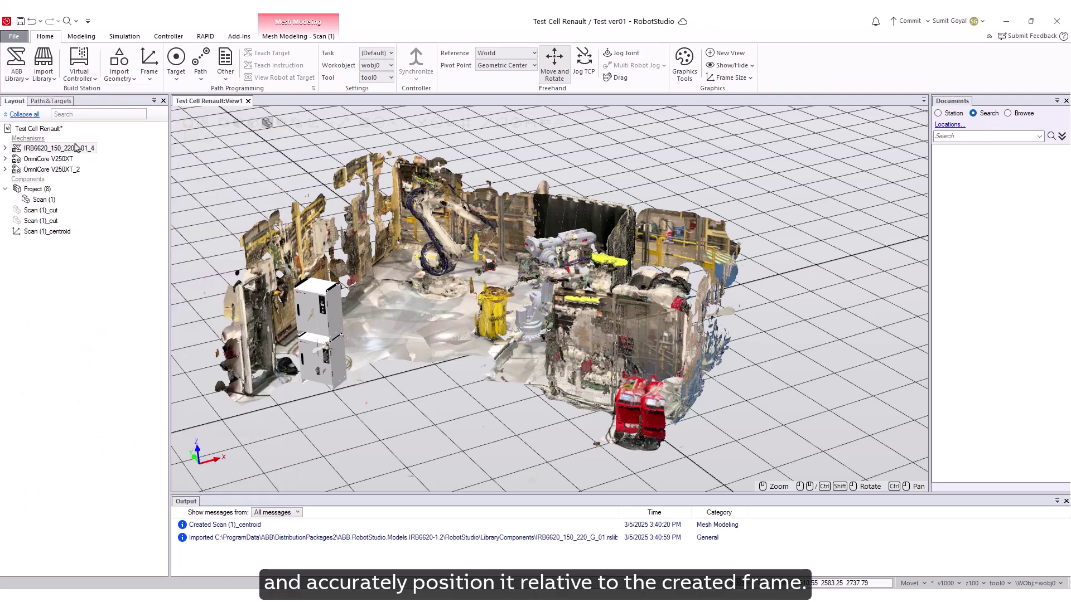
# Place the IRB 6620 robot by frame, using the Scan (1)_centroid frame at the scanned robot's base
pyautogui.rightClick(78, 149)
pyautogui.moveTo(149, 283)
pyautogui.moveTo(234, 318)
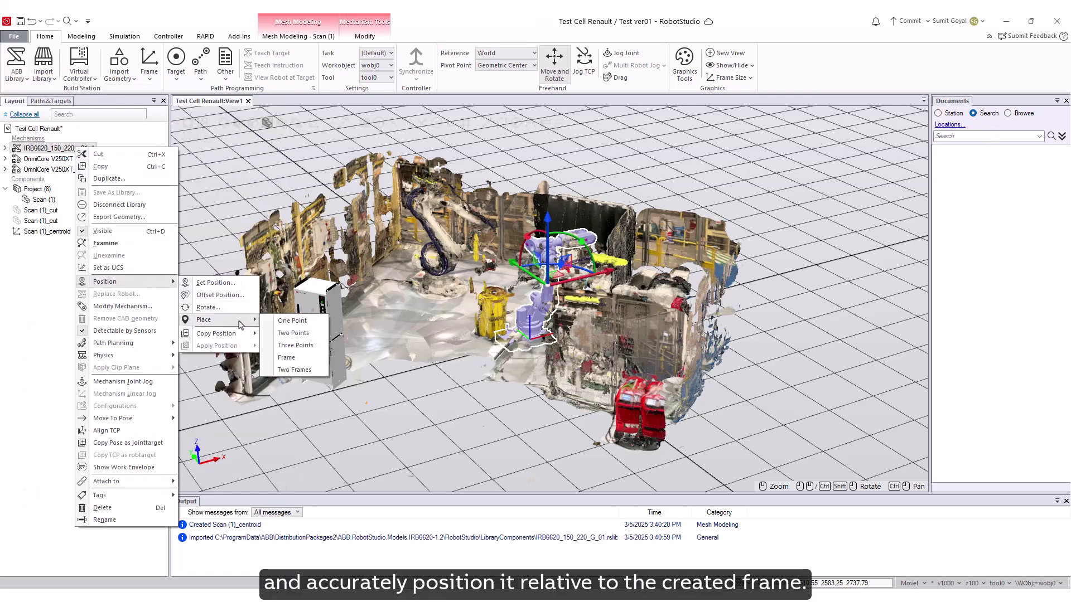
pyautogui.click(278, 352)
pyautogui.click(158, 121)
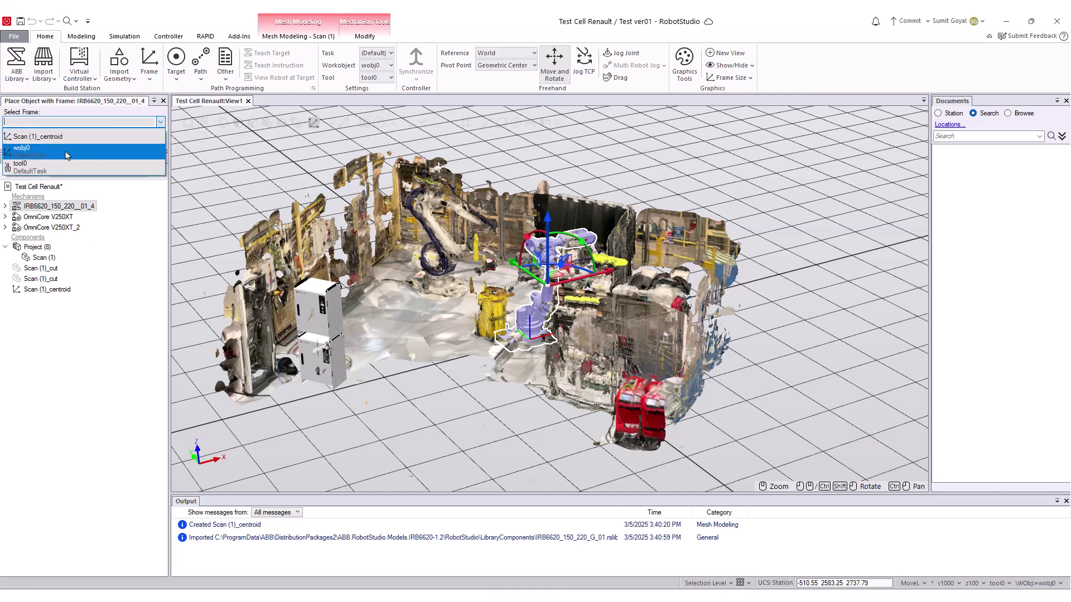
pyautogui.click(33, 152)
pyautogui.click(114, 139)
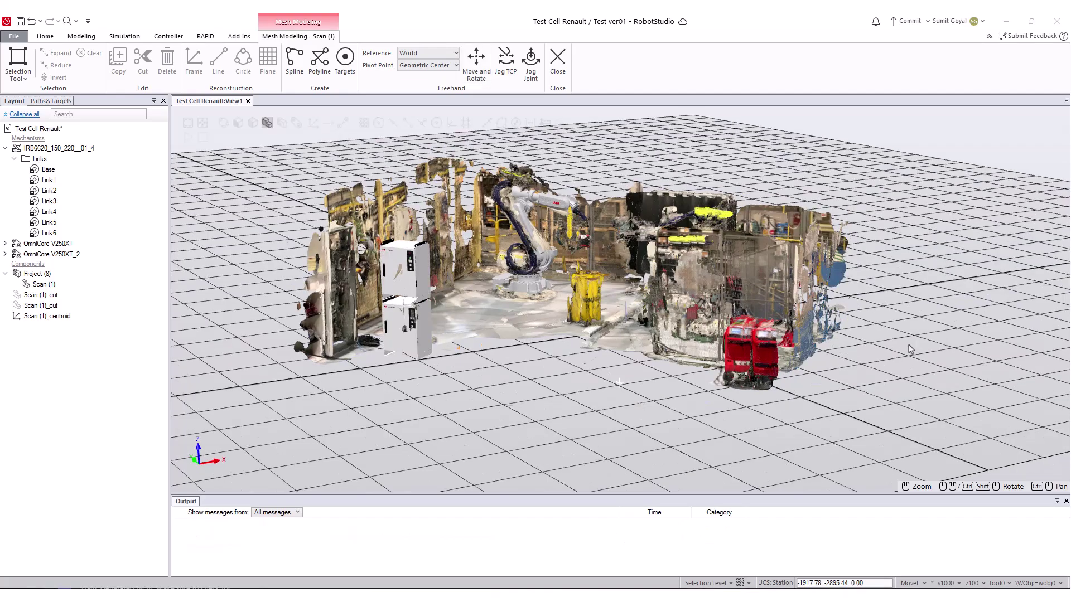
# Select the top edge of the black fence panel in the mesh with a 232.18 mm sphere
pyautogui.keyDown('ctrl'); pyautogui.keyDown('shift'); pyautogui.moveTo(910, 349); pyautogui.dragTo(732, 320); pyautogui.keyUp('shift'); pyautogui.keyUp('ctrl')
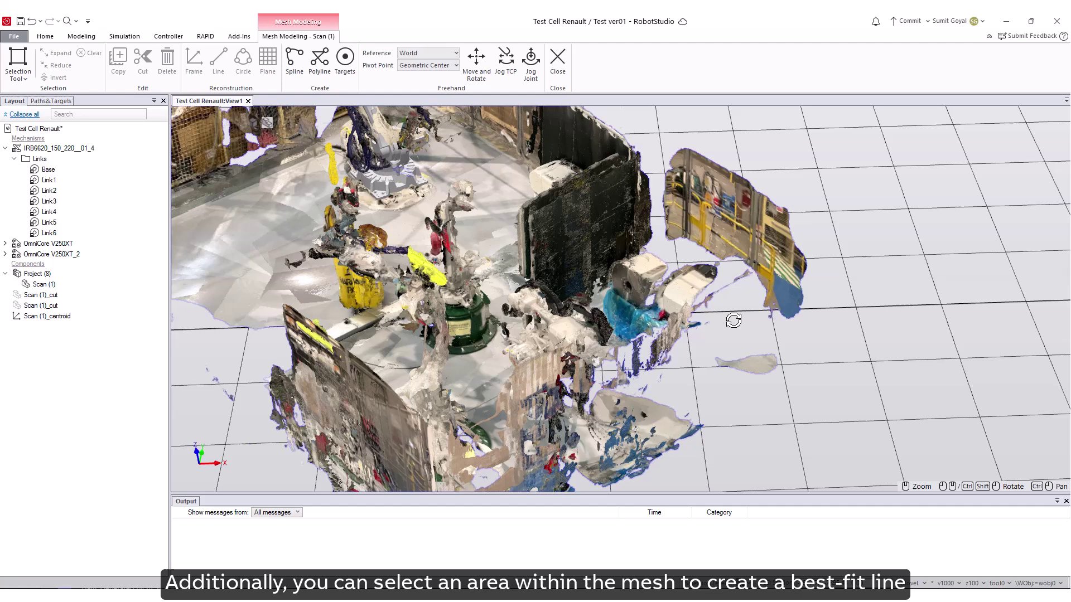
pyautogui.click(24, 82)
pyautogui.click(25, 95)
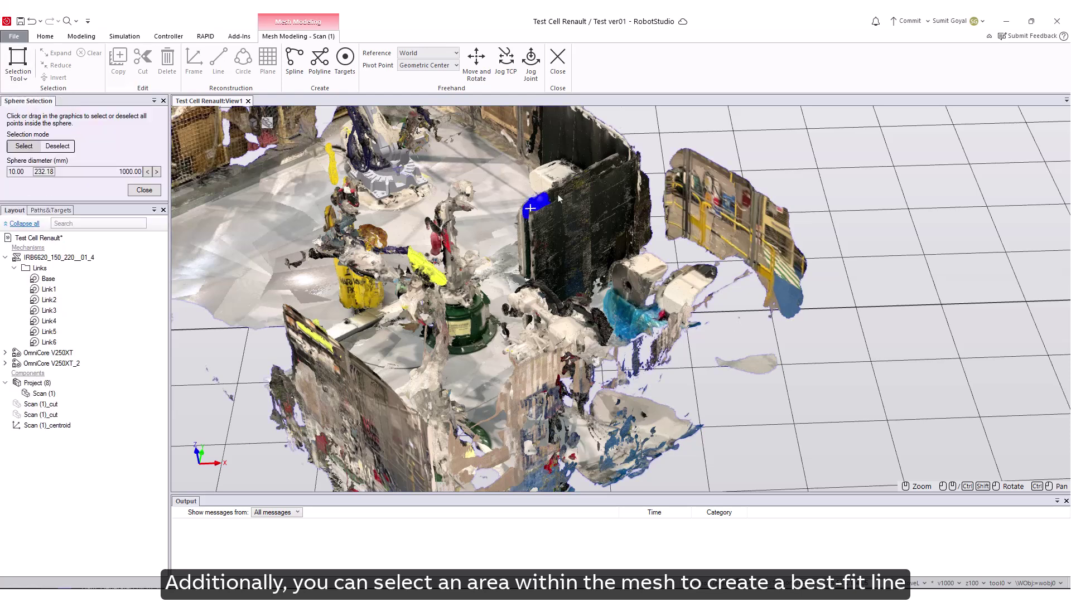
pyautogui.moveTo(602, 176); pyautogui.dragTo(622, 160)
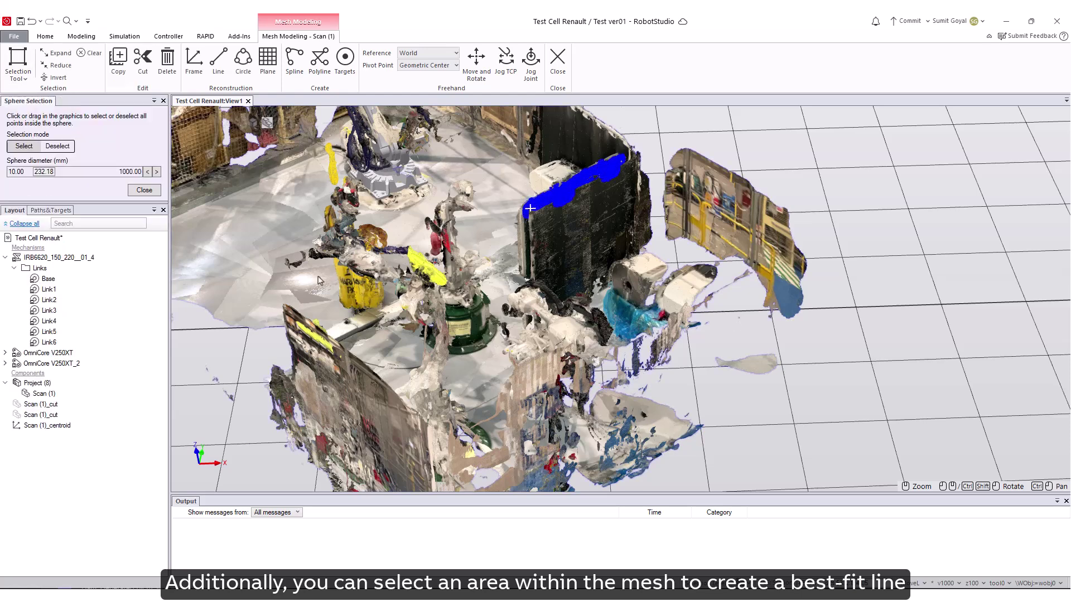
# Create a best-fit line from the selected panel edge and close Sphere Selection
pyautogui.click(217, 61)
pyautogui.keyDown('ctrl'); pyautogui.keyDown('shift'); pyautogui.moveTo(864, 421); pyautogui.dragTo(771, 430); pyautogui.keyUp('shift'); pyautogui.keyUp('ctrl')
pyautogui.click(144, 190)
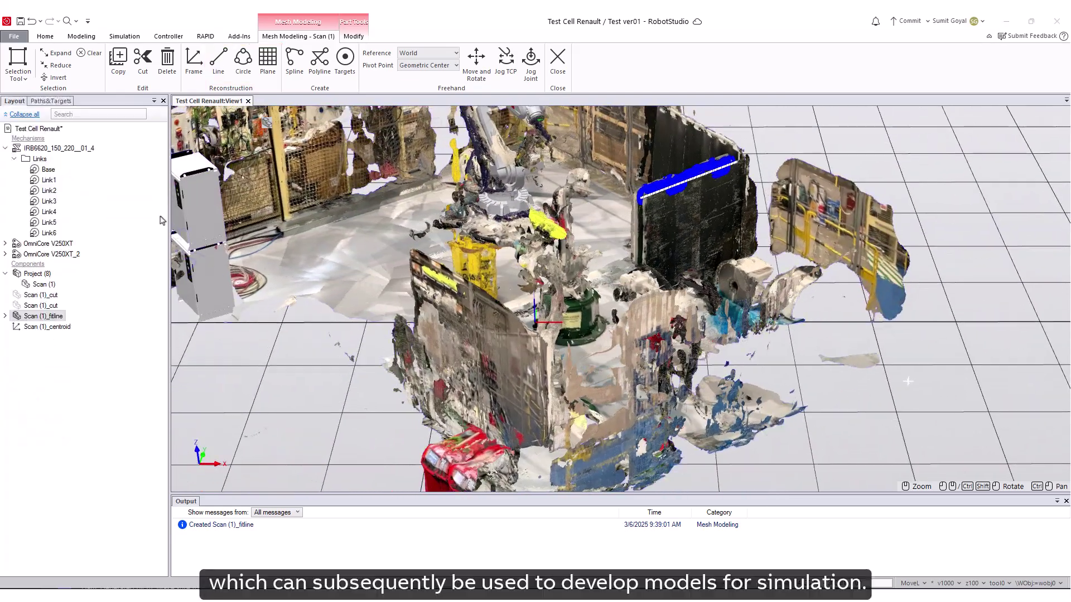
# Select the round face of the scanned machine beside the black fence panel and create a best-fit circle from it
pyautogui.click(87, 53)
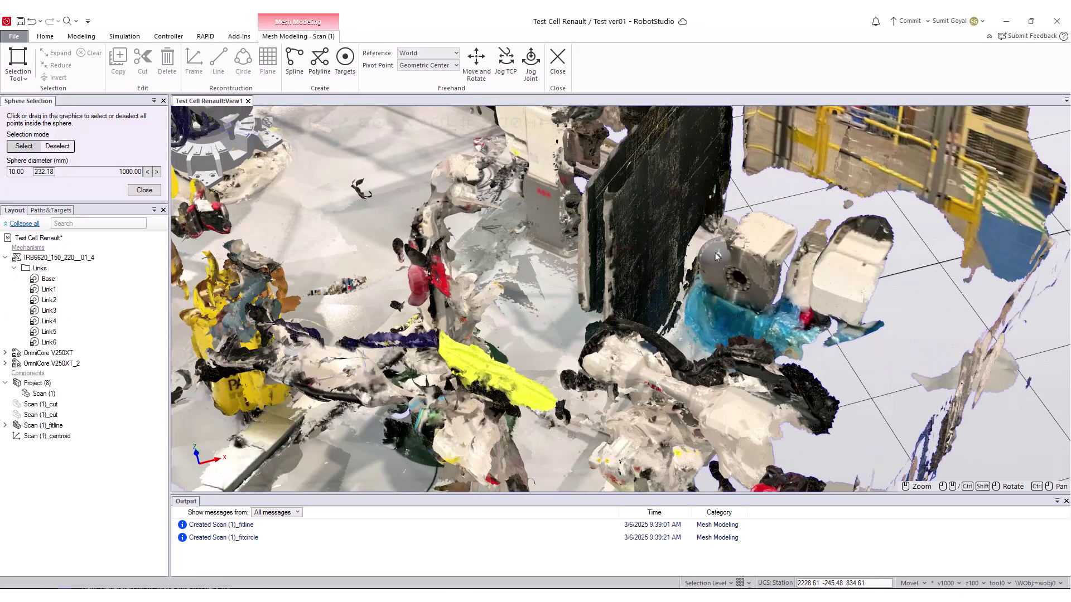
pyautogui.moveTo(716, 251)
pyautogui.mouseDown()
pyautogui.moveTo(744, 295)
pyautogui.moveTo(714, 272)
pyautogui.mouseUp()
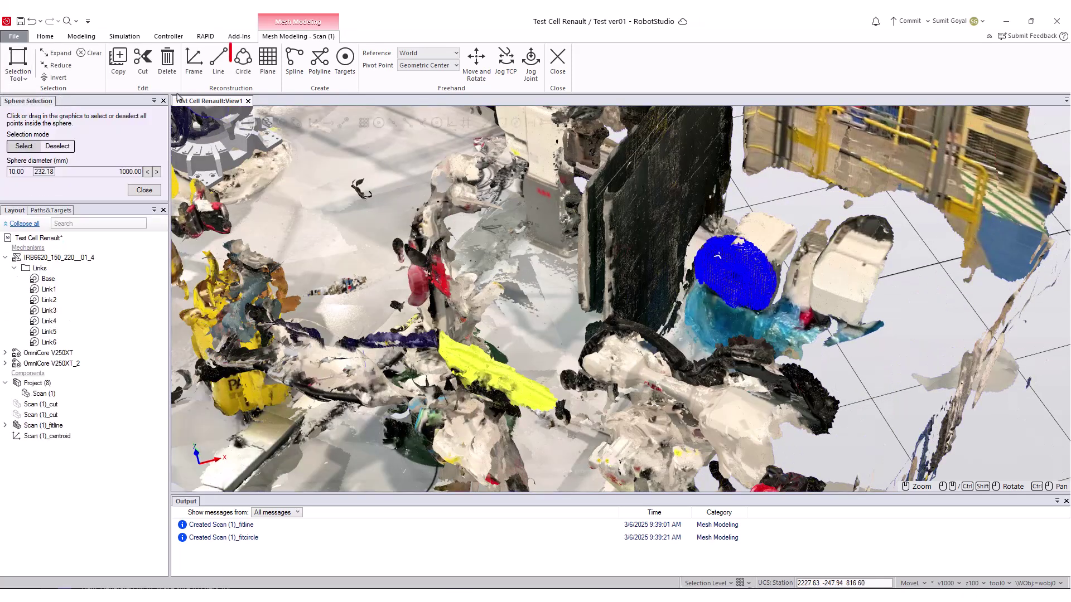
pyautogui.click(243, 61)
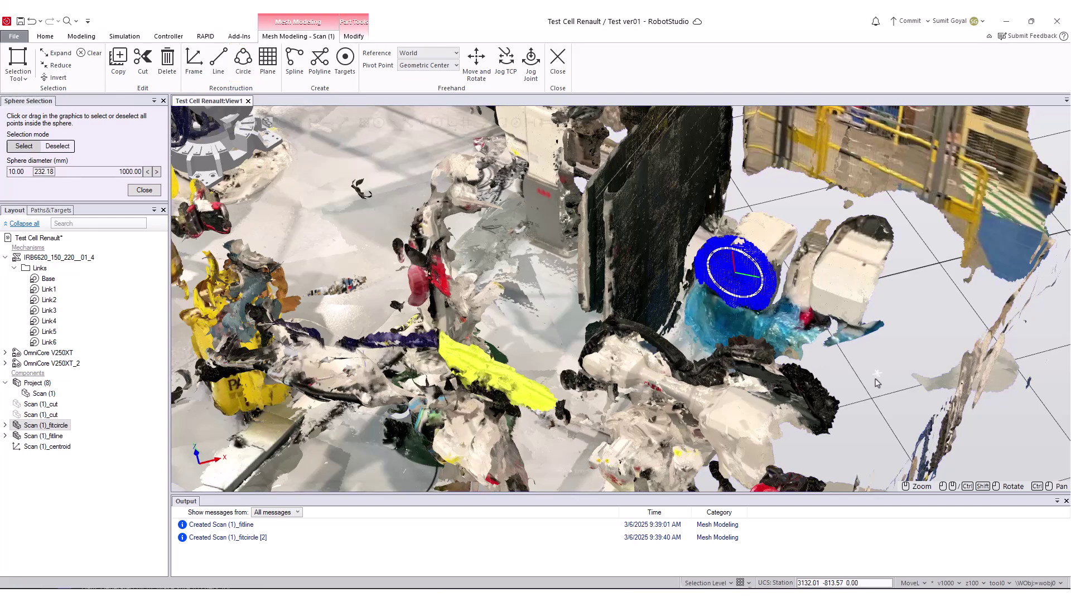
# Create a best-fit plane from the upper area of the black fence panel, clear the selection and close Sphere Selection
pyautogui.moveTo(875, 379)
pyautogui.keyDown('ctrl'); pyautogui.keyDown('shift'); pyautogui.mouseDown()
pyautogui.moveTo(892, 340)
pyautogui.moveTo(831, 368)
pyautogui.moveTo(808, 362)
pyautogui.mouseUp(); pyautogui.keyUp('shift'); pyautogui.keyUp('ctrl')
pyautogui.scroll(-3, 832, 368)
pyautogui.click(86, 54)
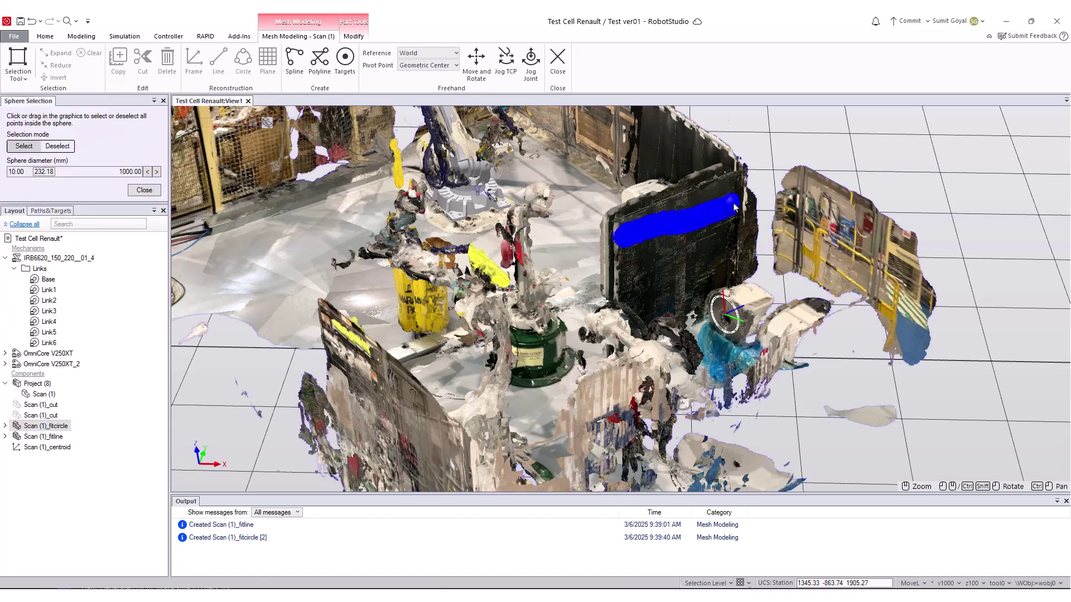
pyautogui.moveTo(648, 222); pyautogui.dragTo(668, 212)
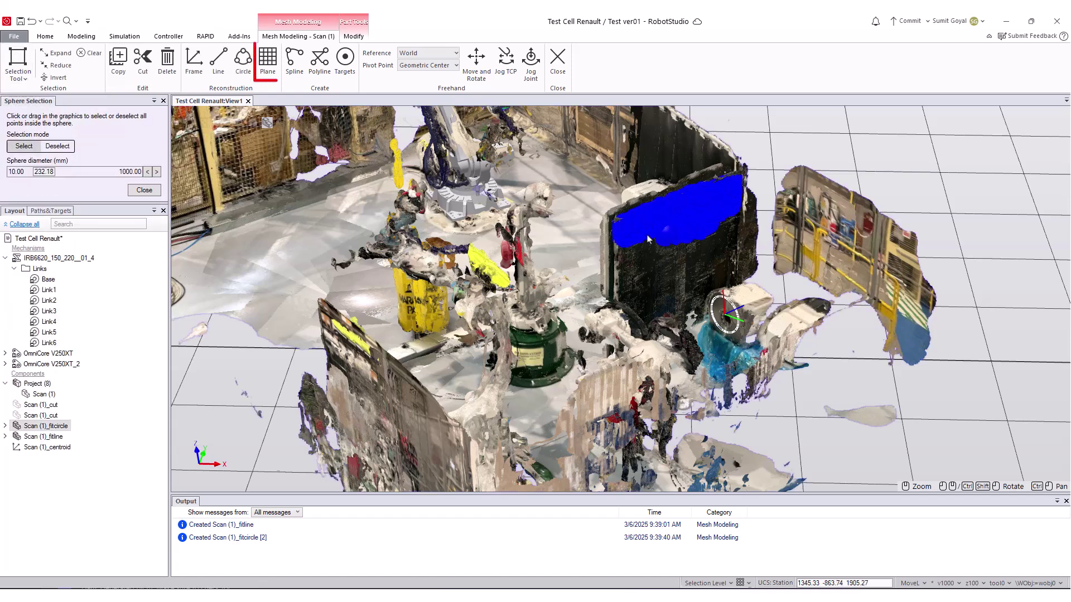
pyautogui.click(268, 61)
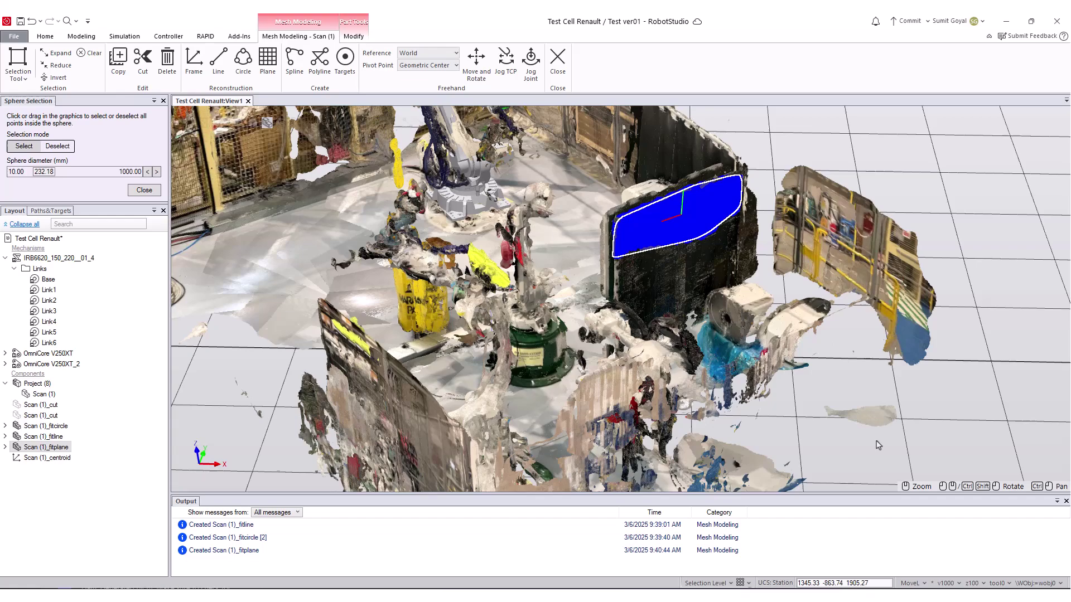
pyautogui.click(95, 55)
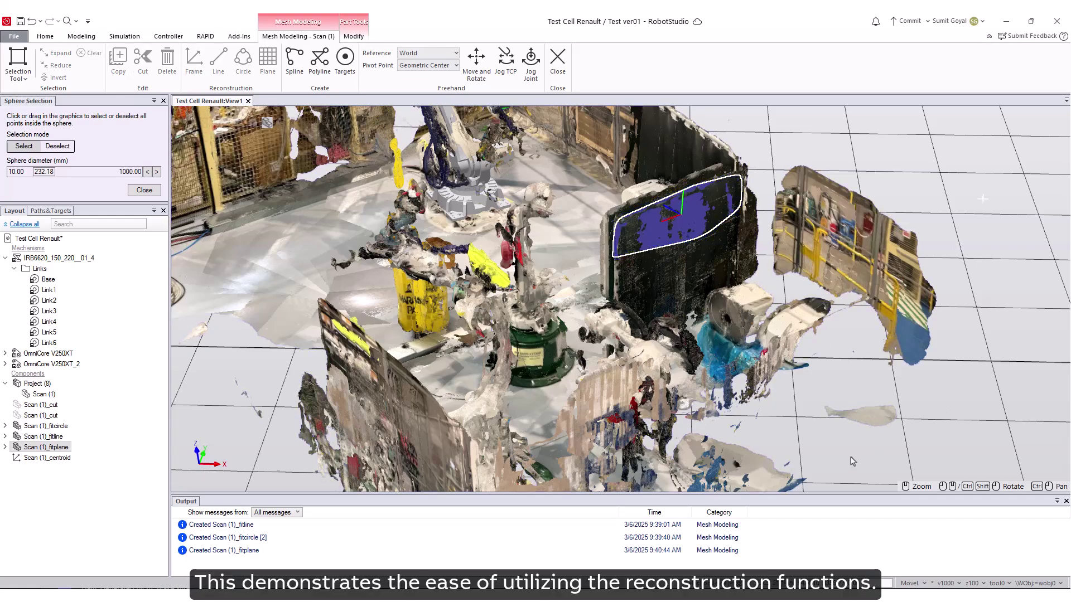
pyautogui.keyDown('ctrl'); pyautogui.keyDown('shift'); pyautogui.moveTo(851, 461); pyautogui.dragTo(793, 357); pyautogui.keyUp('shift'); pyautogui.keyUp('ctrl')
pyautogui.scroll(-4, 819, 381)
pyautogui.click(137, 191)
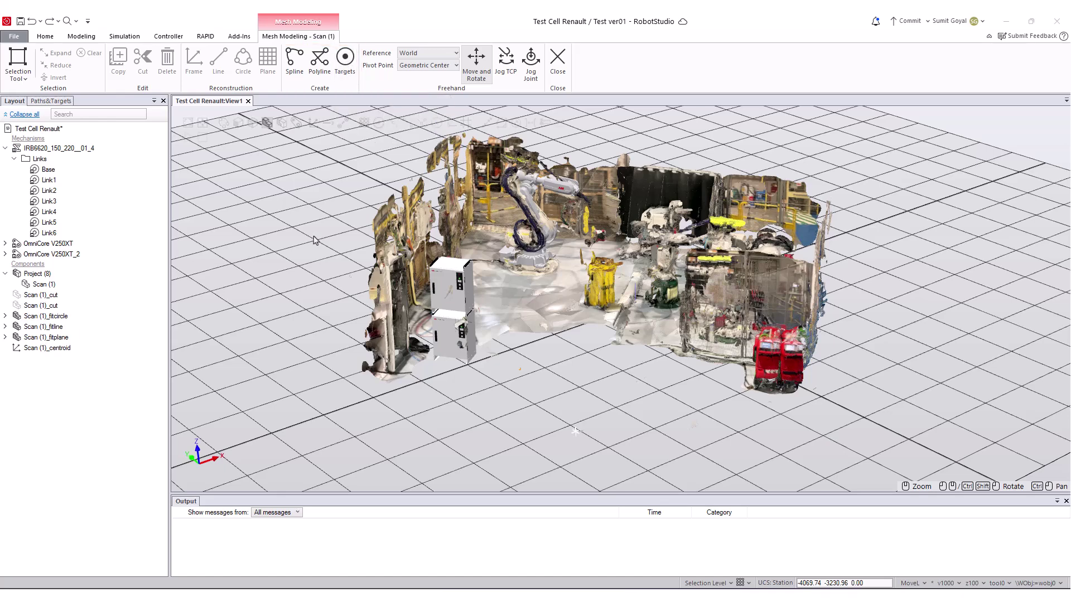
# Create a four-point spline around the scanned electrical cabinet's door frame, snapped to points only, and close the Spline tool
pyautogui.click(298, 62)
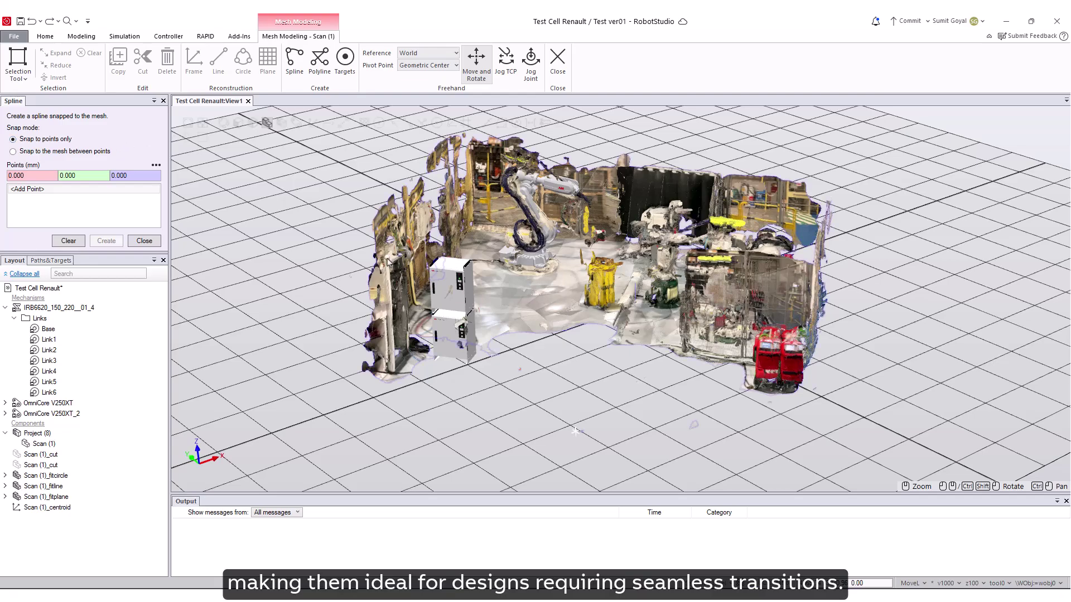
pyautogui.scroll(5, 387, 359)
pyautogui.keyDown('ctrl'); pyautogui.keyDown('shift'); pyautogui.moveTo(430, 380); pyautogui.dragTo(413, 339); pyautogui.keyUp('shift'); pyautogui.keyUp('ctrl')
pyautogui.keyDown('ctrl'); pyautogui.moveTo(248, 329); pyautogui.dragTo(388, 306); pyautogui.keyUp('ctrl')
pyautogui.scroll(5, 389, 306)
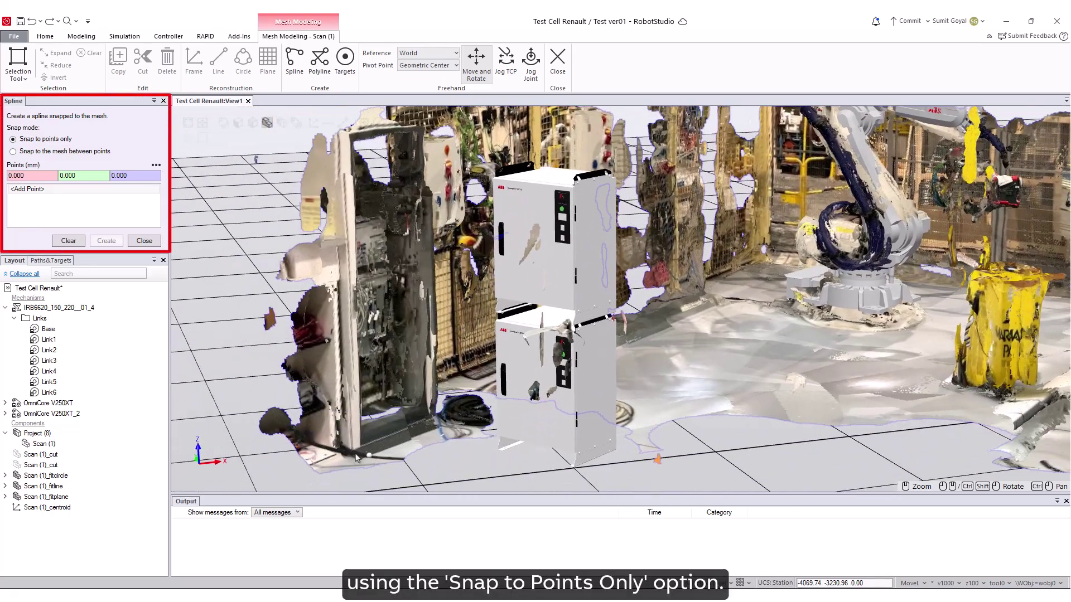
pyautogui.click(354, 449)
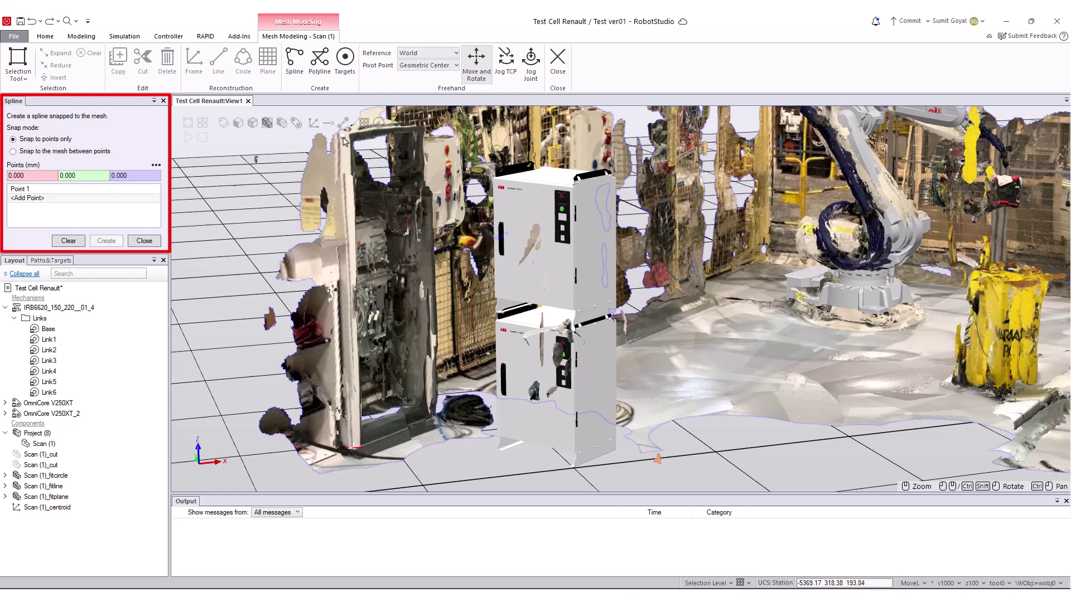
pyautogui.click(343, 137)
pyautogui.click(444, 275)
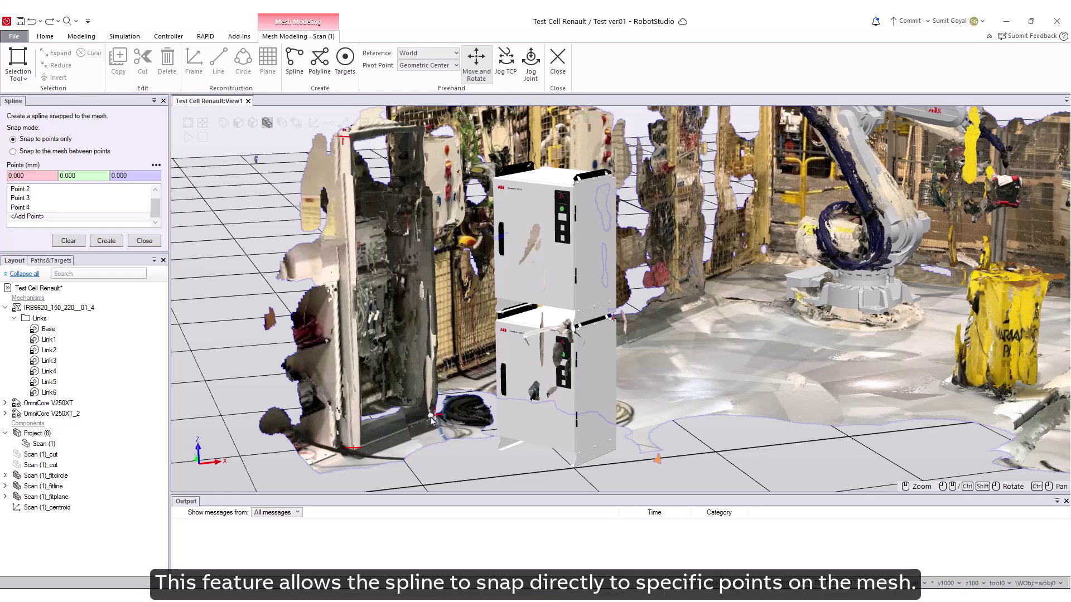
pyautogui.click(103, 242)
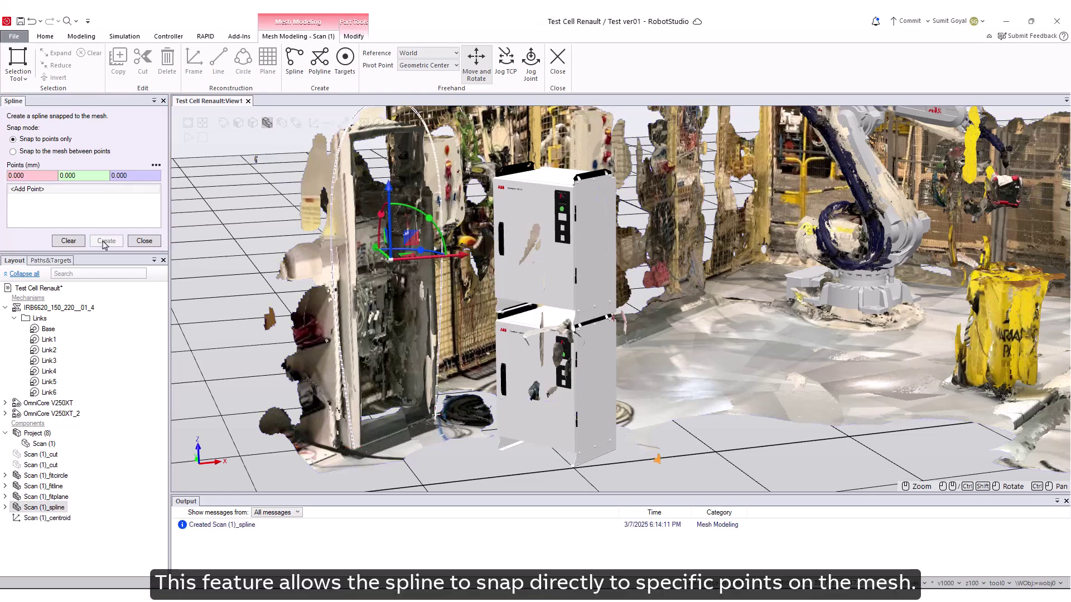
pyautogui.click(142, 239)
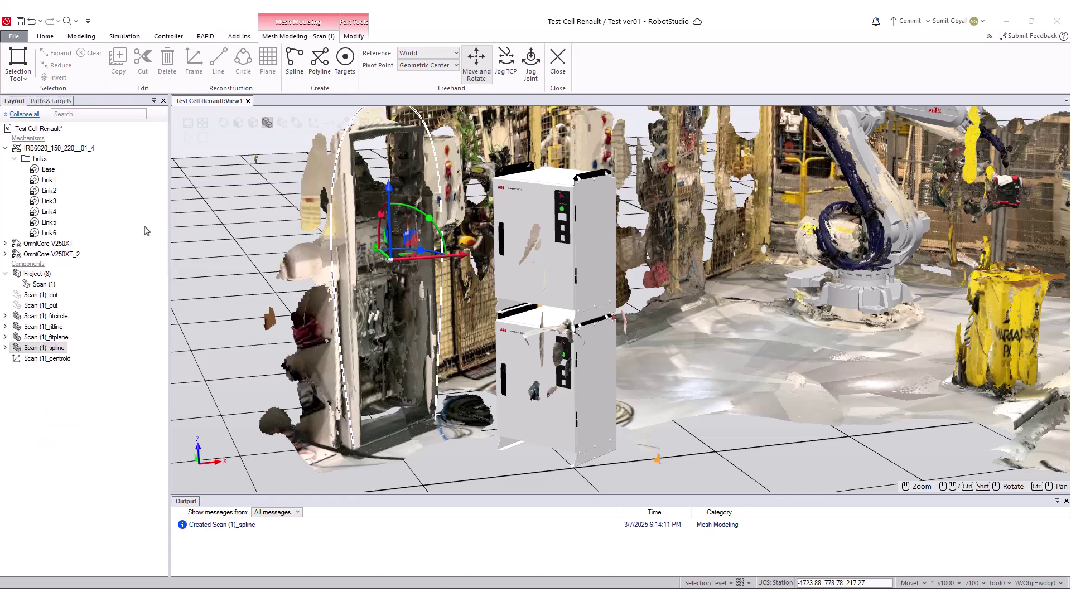
# Set the color of the spline on the scanned cabinet frame to red
pyautogui.rightClick(55, 348)
pyautogui.click(178, 239)
pyautogui.click(427, 199)
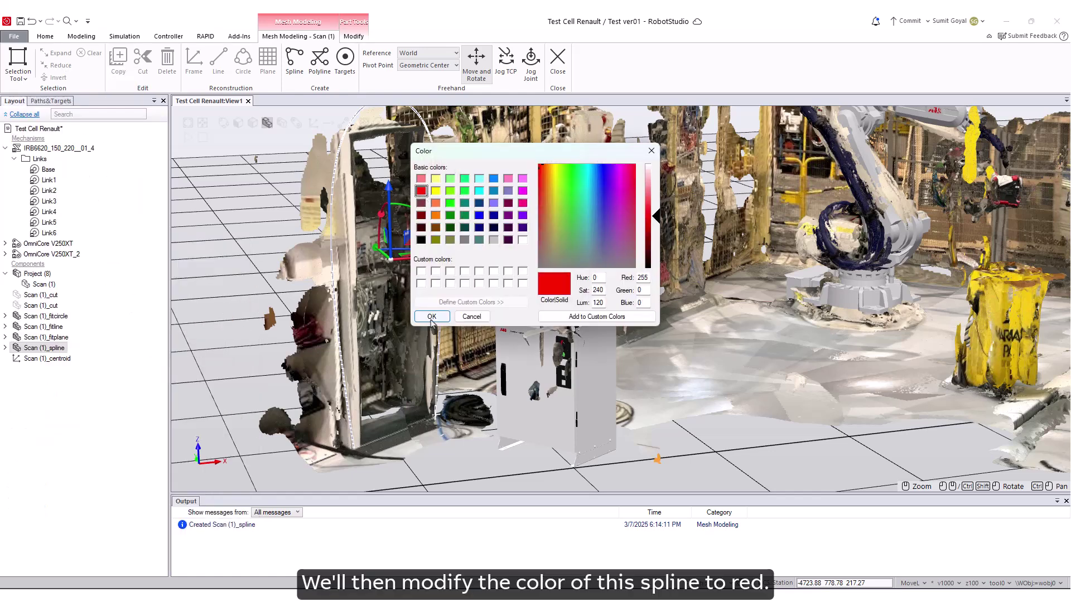
pyautogui.click(443, 316)
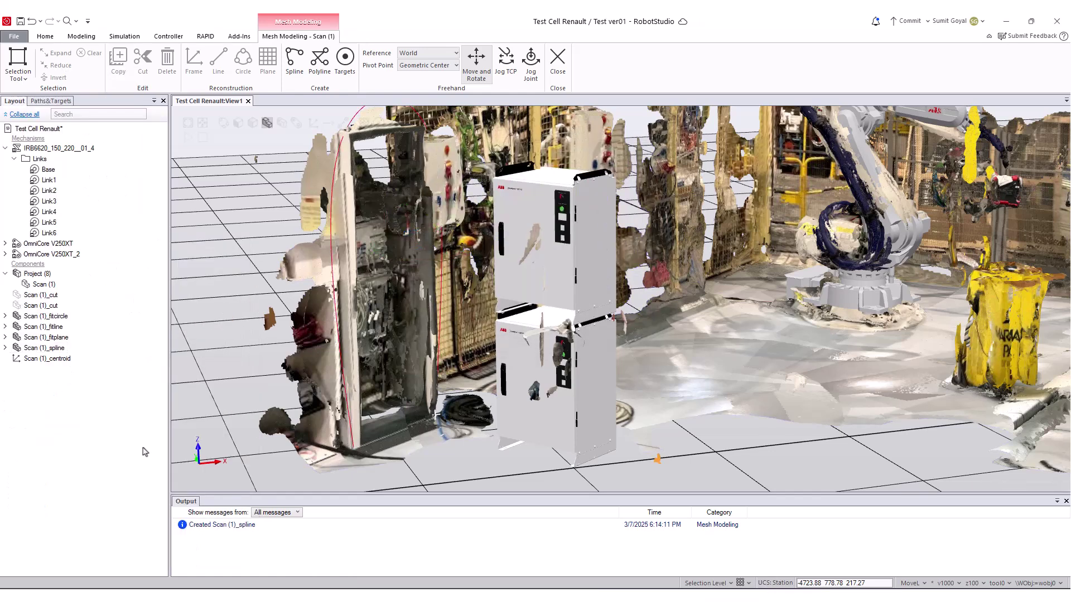
# Create a second four-point spline around the scanned cabinet frame, snapped to the mesh between points, and close the Spline tool
pyautogui.click(294, 62)
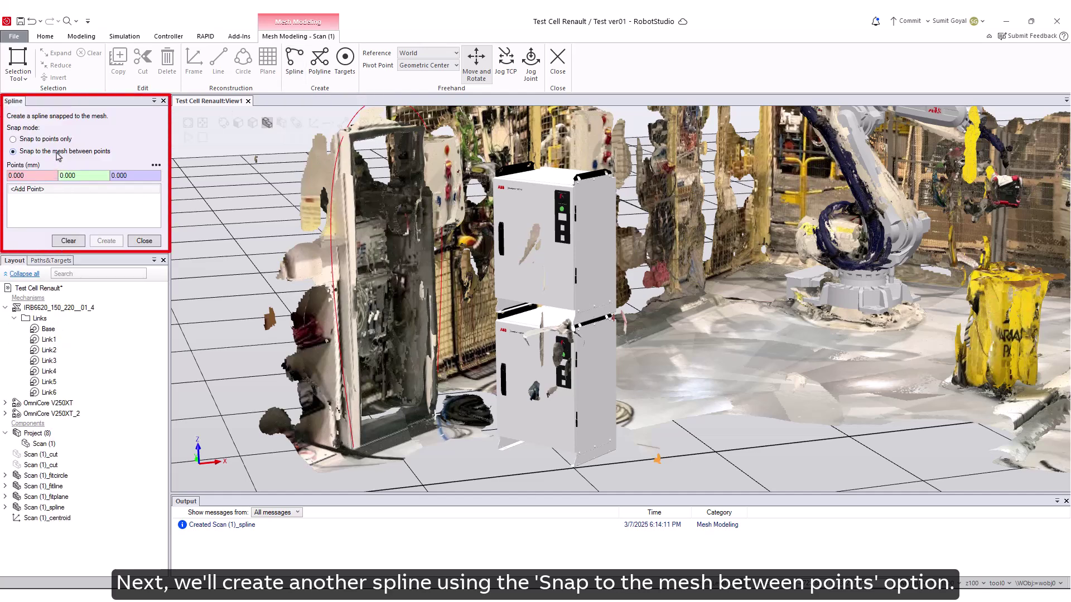
pyautogui.click(354, 450)
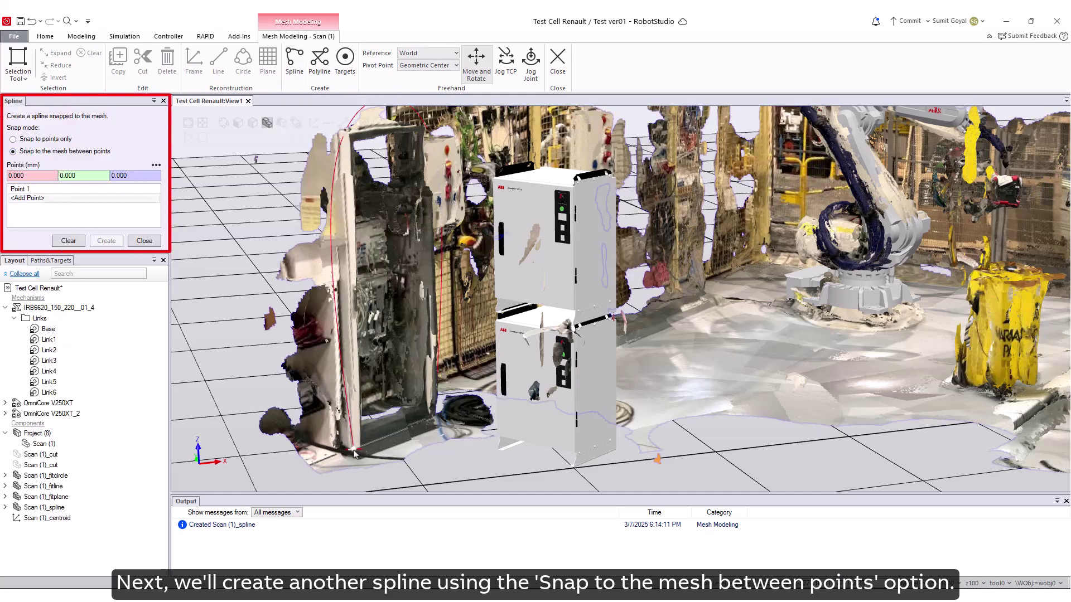
pyautogui.click(342, 136)
pyautogui.click(424, 130)
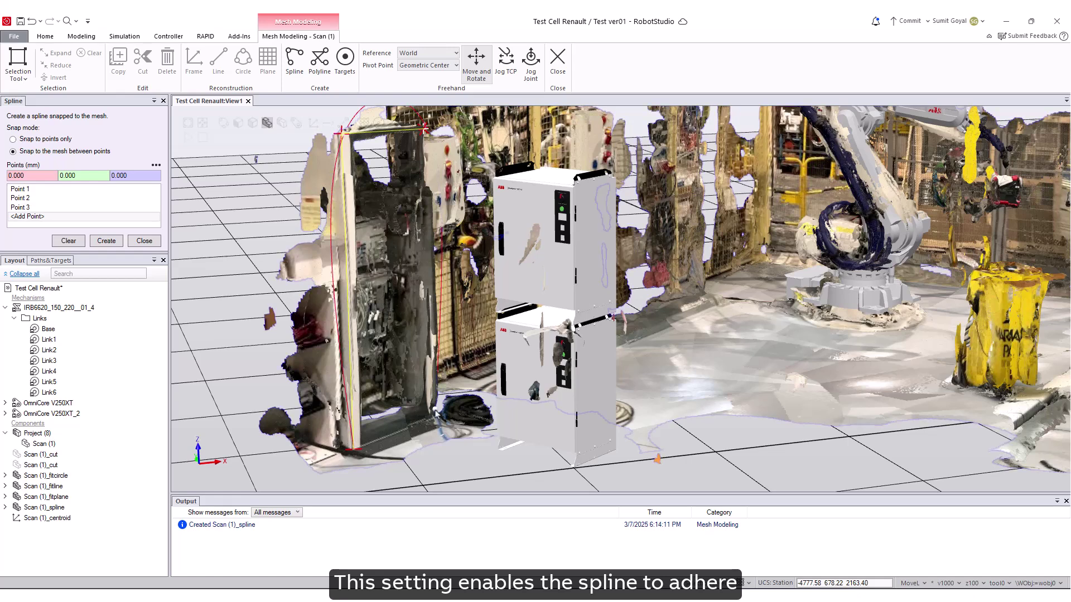
pyautogui.click(435, 411)
pyautogui.click(103, 242)
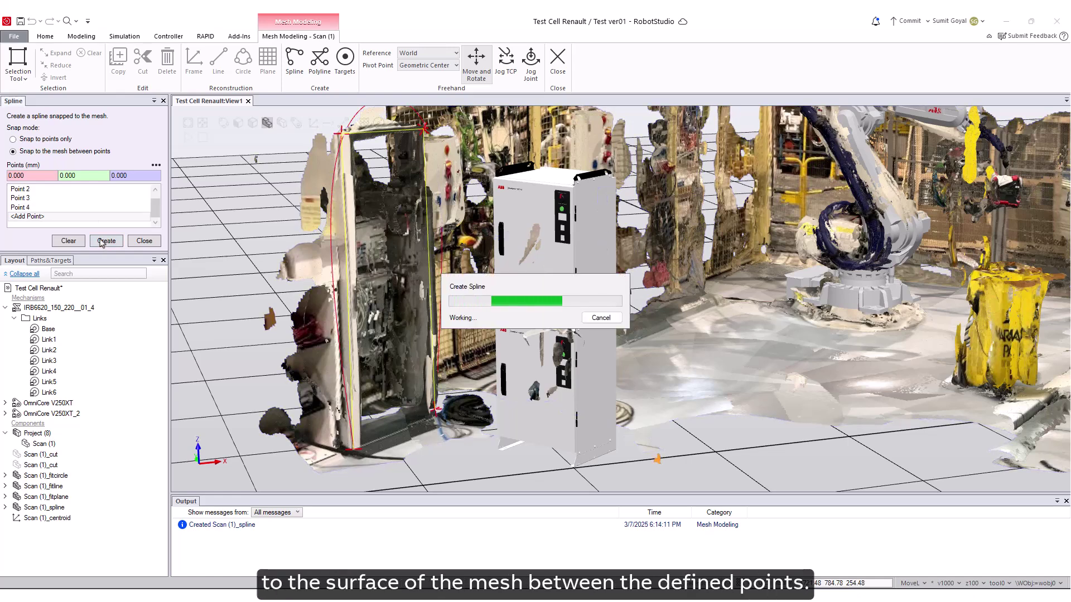
pyautogui.click(140, 240)
# Set the color of the second spline, the one snapped to the mesh between points, to green
pyautogui.rightClick(54, 357)
pyautogui.moveTo(127, 248)
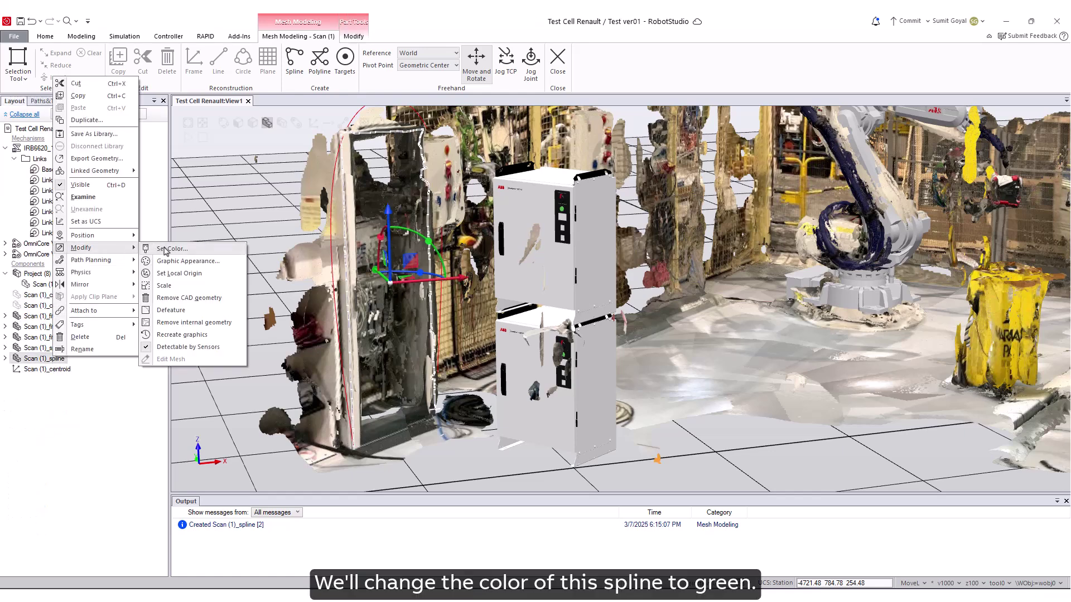
pyautogui.click(166, 249)
pyautogui.click(449, 203)
pyautogui.click(431, 317)
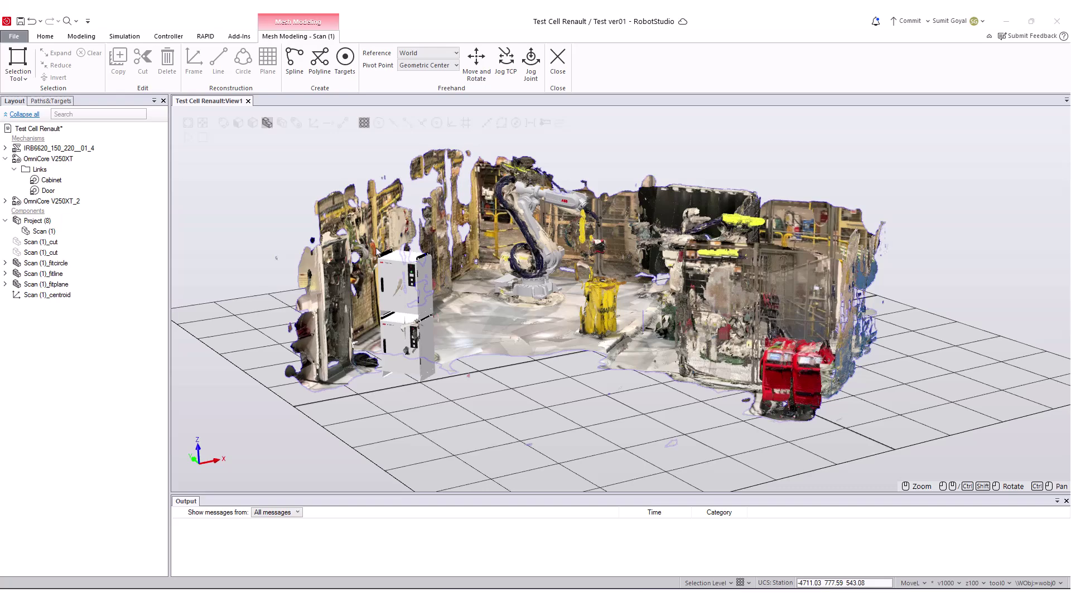
# Create a polyline snapped to points only, going up the scanned cabinet frame's front side, across its top and down the other side
pyautogui.click(319, 58)
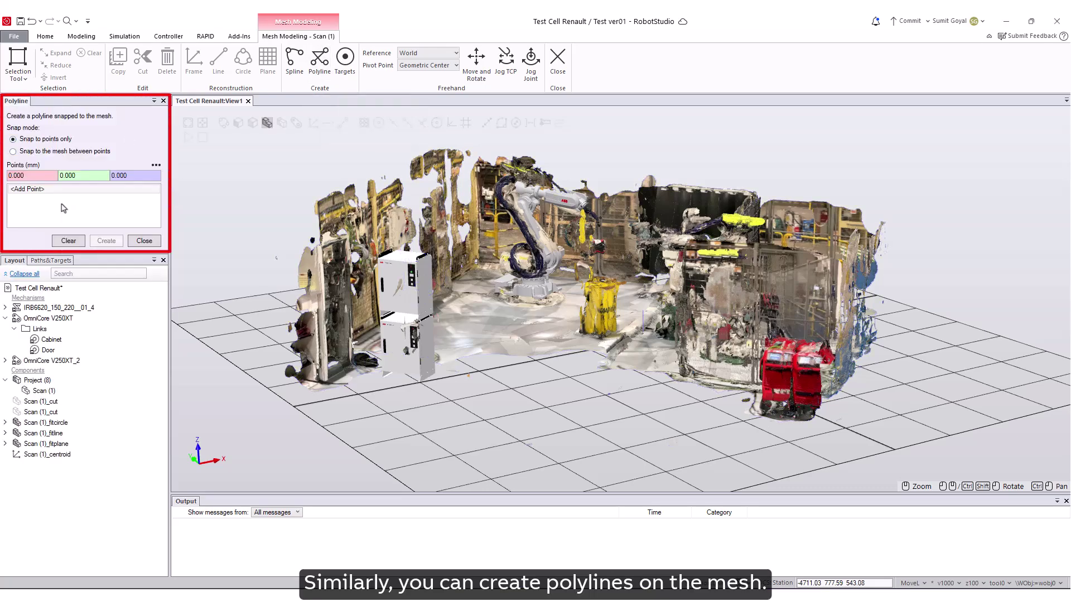
pyautogui.scroll(4, 316, 341)
pyautogui.keyDown('ctrl'); pyautogui.keyDown('shift'); pyautogui.moveTo(377, 406); pyautogui.dragTo(345, 406); pyautogui.keyUp('shift'); pyautogui.keyUp('ctrl')
pyautogui.click(342, 402)
pyautogui.click(341, 336)
pyautogui.click(341, 240)
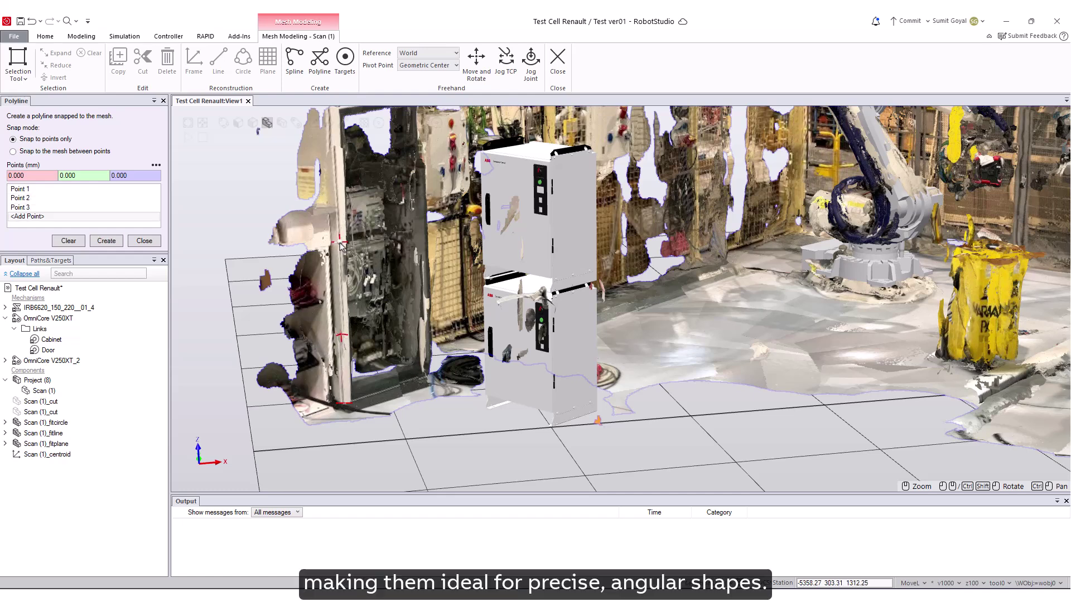
pyautogui.click(334, 147)
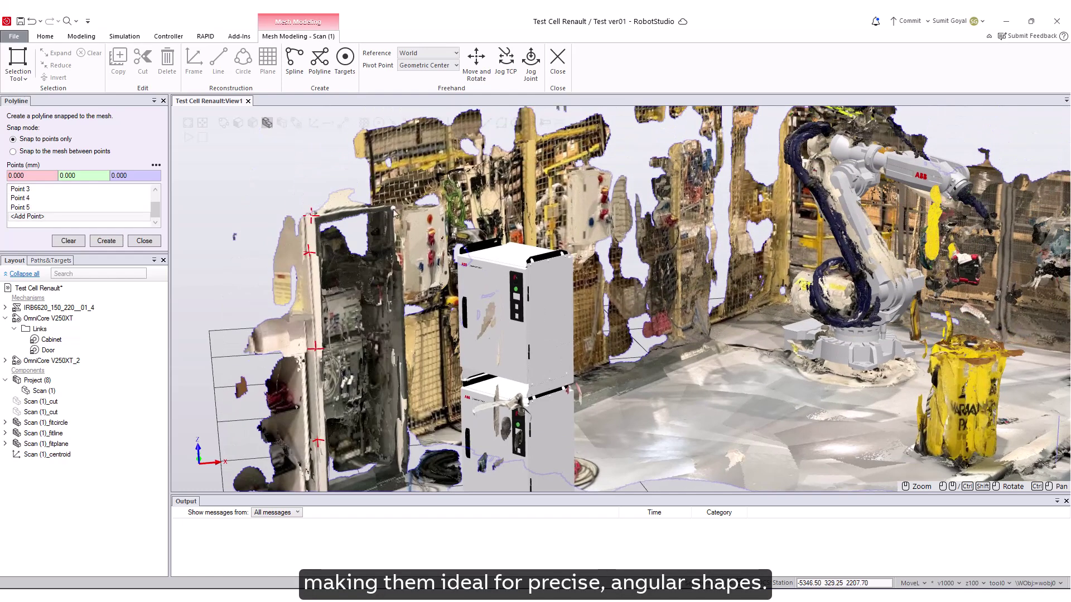
pyautogui.click(393, 209)
pyautogui.click(403, 294)
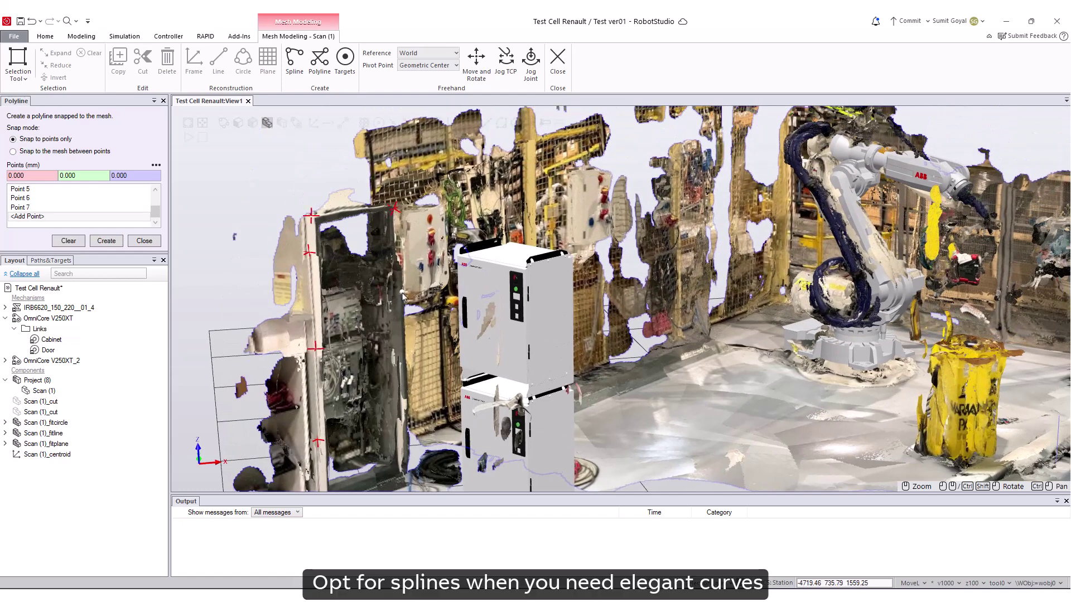
pyautogui.click(409, 422)
pyautogui.click(109, 242)
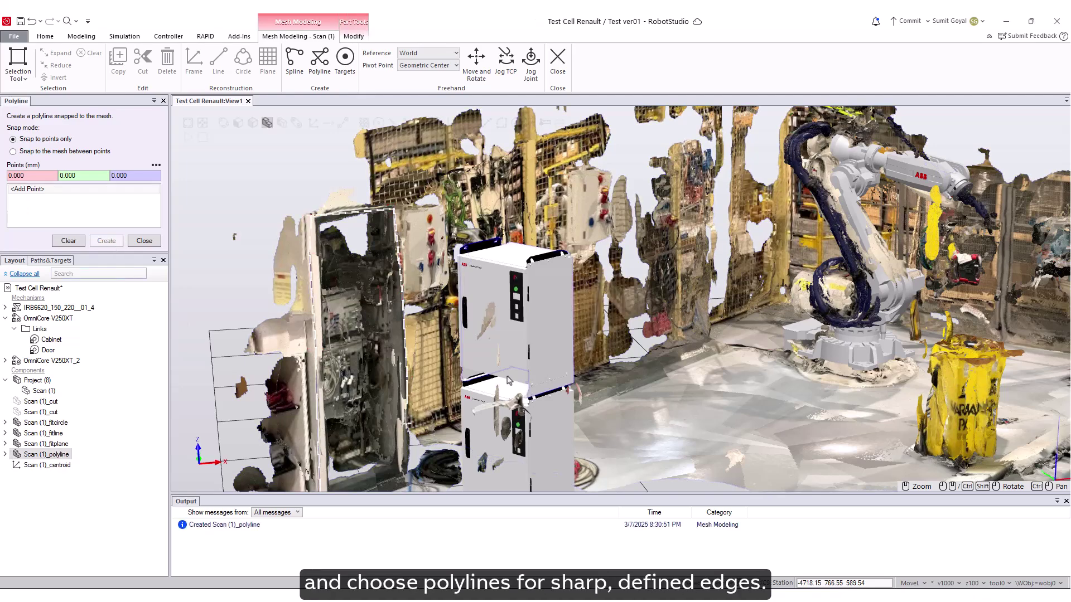
# Create a seven-point polyline around the same cabinet frame, snapped to the mesh between points, and close the Polyline tool
pyautogui.keyDown('ctrl'); pyautogui.keyDown('shift'); pyautogui.moveTo(457, 335); pyautogui.dragTo(494, 349); pyautogui.keyUp('shift'); pyautogui.keyUp('ctrl')
pyautogui.keyDown('ctrl'); pyautogui.keyDown('shift'); pyautogui.moveTo(425, 324); pyautogui.dragTo(269, 250); pyautogui.keyUp('shift'); pyautogui.keyUp('ctrl')
pyautogui.click(48, 152)
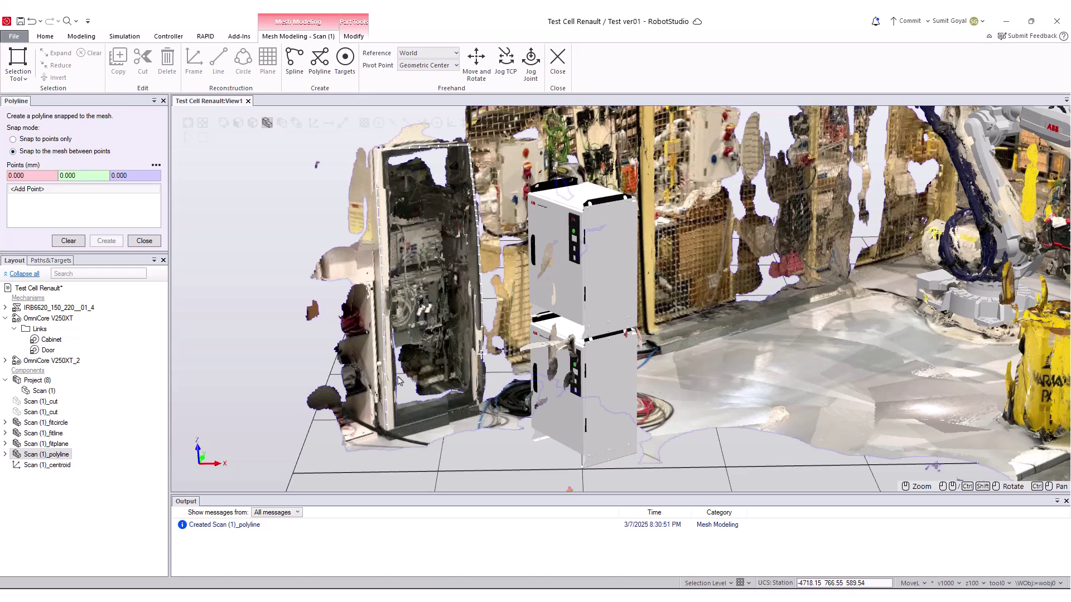
pyautogui.click(387, 339)
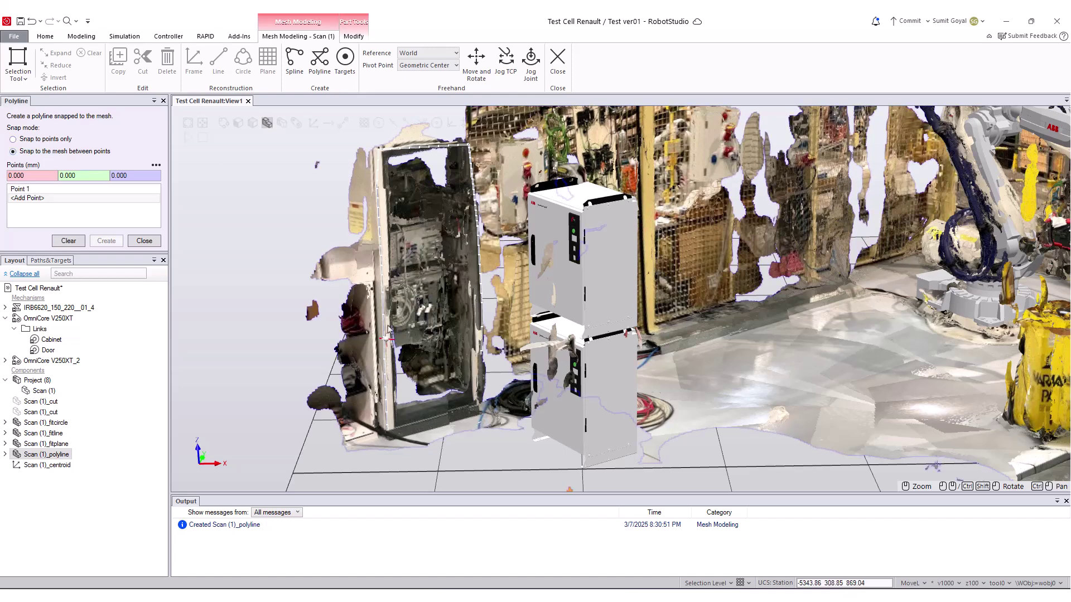
pyautogui.click(382, 260)
pyautogui.click(379, 149)
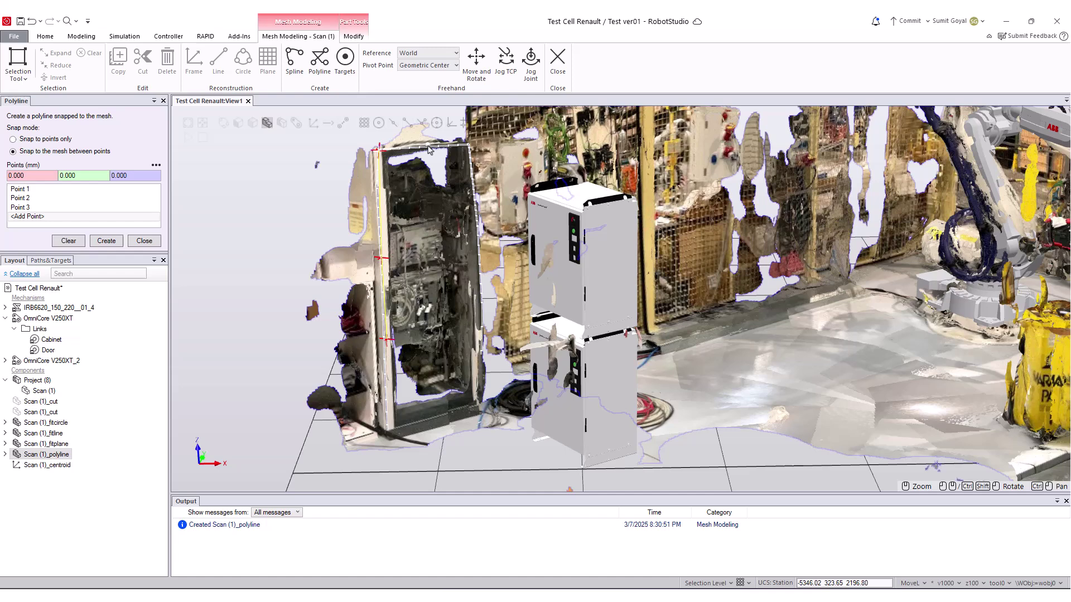
pyautogui.click(467, 141)
pyautogui.click(473, 202)
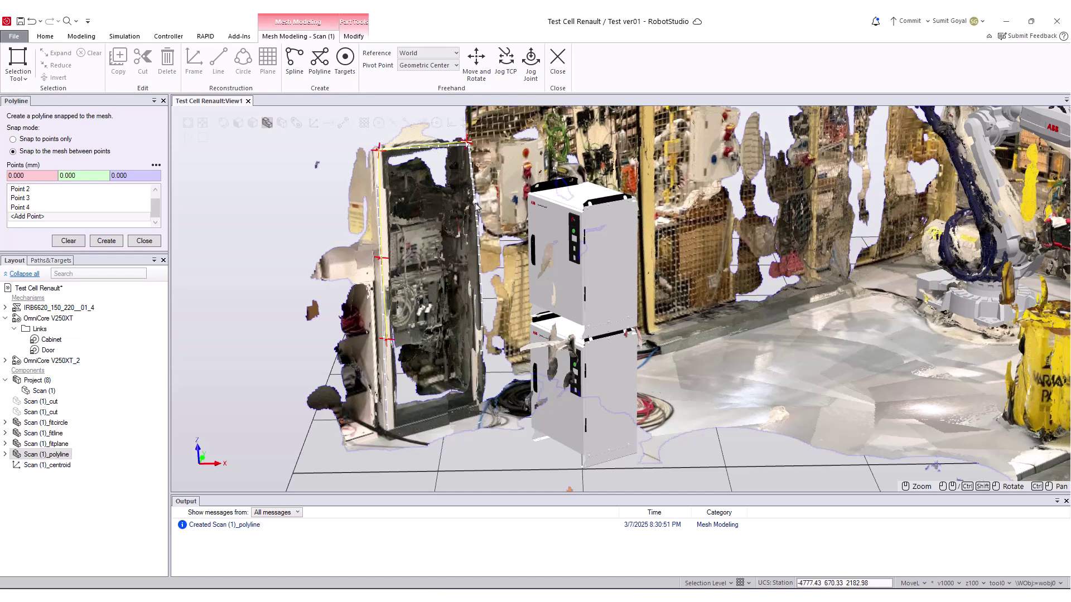
pyautogui.click(116, 242)
pyautogui.click(144, 240)
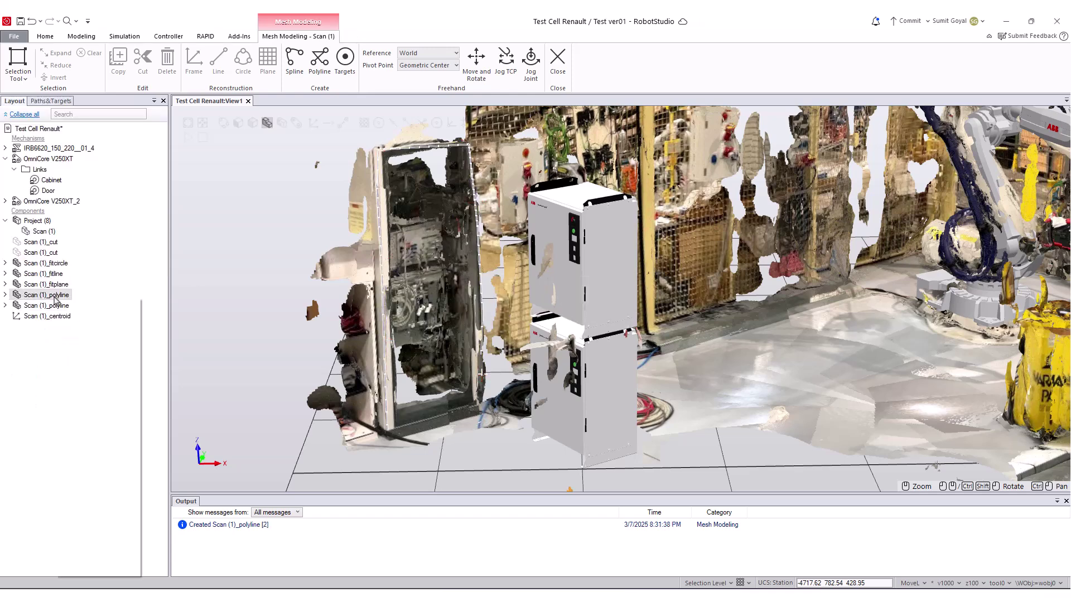
# Set the color of the first polyline, the one snapped to points only, to red
pyautogui.rightClick(54, 295)
pyautogui.click(84, 399)
pyautogui.click(420, 189)
pyautogui.click(430, 315)
# Set the color of the polyline snapped to the mesh between points to green and deselect it
pyautogui.rightClick(58, 311)
pyautogui.moveTo(122, 480)
pyautogui.click(197, 357)
pyautogui.click(450, 189)
pyautogui.click(426, 337)
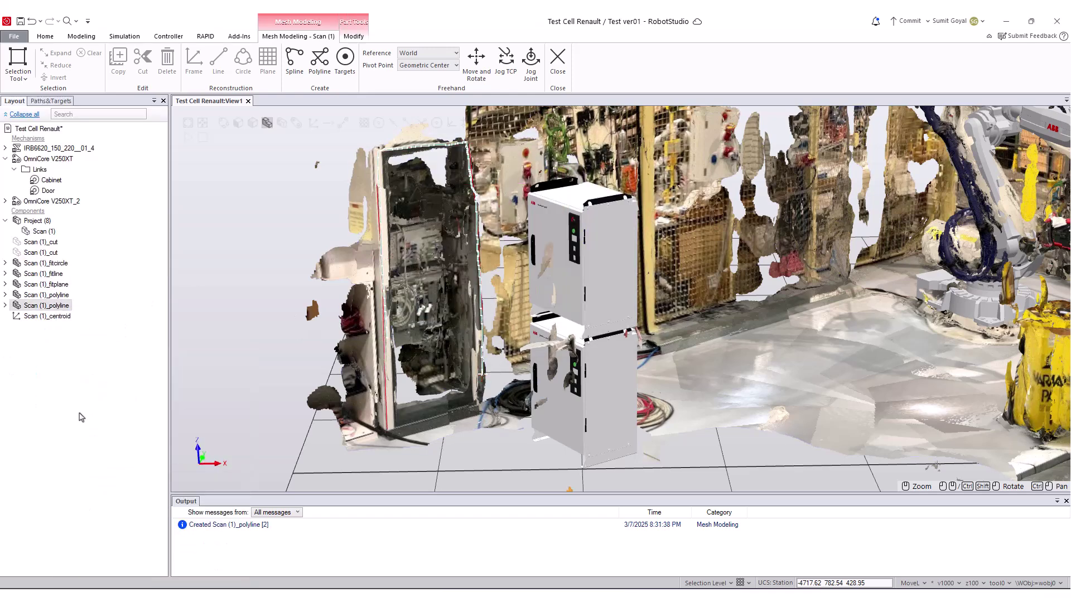
pyautogui.click(79, 416)
# Hide the scanned Project mesh to compare the red and green polylines up close, and show the mesh again
pyautogui.rightClick(49, 223)
pyautogui.click(115, 296)
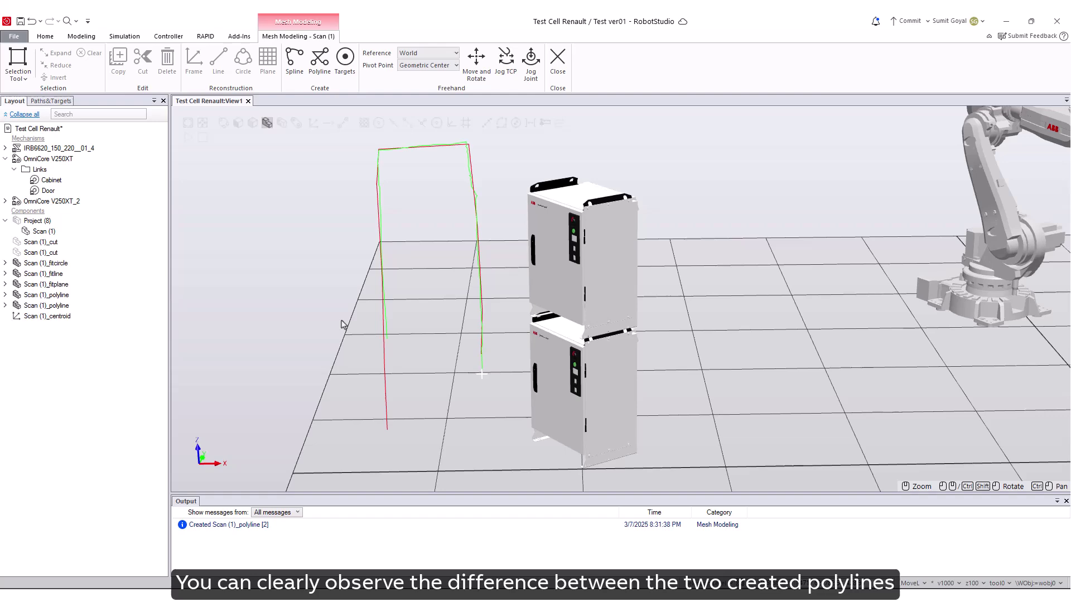
pyautogui.scroll(3, 360, 288)
pyautogui.keyDown('ctrl'); pyautogui.keyDown('shift'); pyautogui.moveTo(421, 297); pyautogui.dragTo(441, 346); pyautogui.keyUp('shift'); pyautogui.keyUp('ctrl')
pyautogui.middleClick(42, 223)
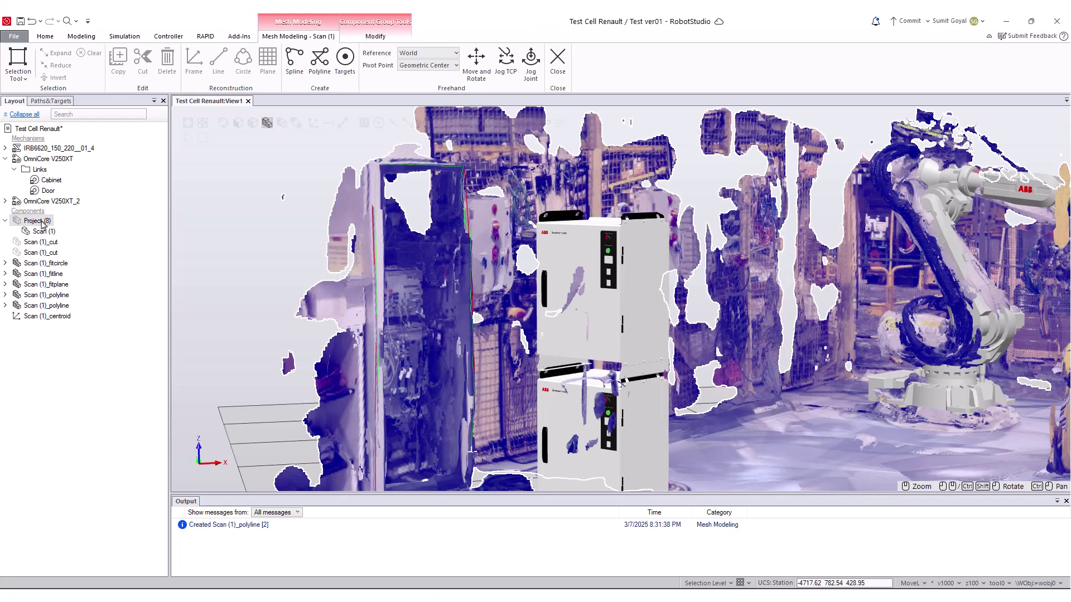
pyautogui.click(116, 371)
# Create targets at three points along the yellow barrel's upper rim, snapped to points only
pyautogui.scroll(-3, 270, 346)
pyautogui.keyDown('ctrl'); pyautogui.keyDown('shift'); pyautogui.moveTo(447, 397); pyautogui.dragTo(520, 433); pyautogui.keyUp('shift'); pyautogui.keyUp('ctrl')
pyautogui.scroll(-1, 520, 433)
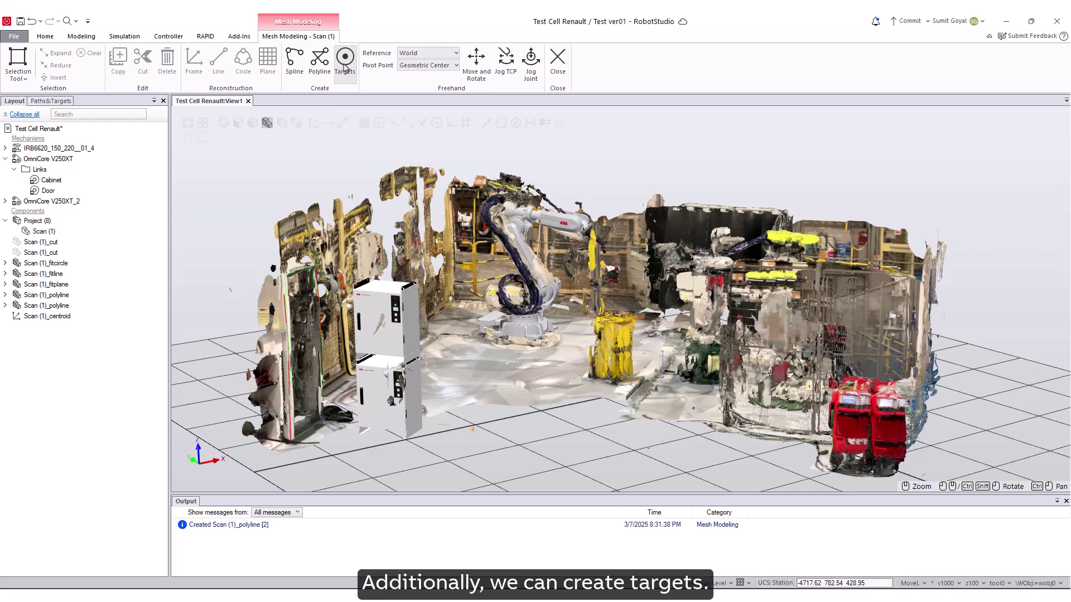
pyautogui.click(345, 62)
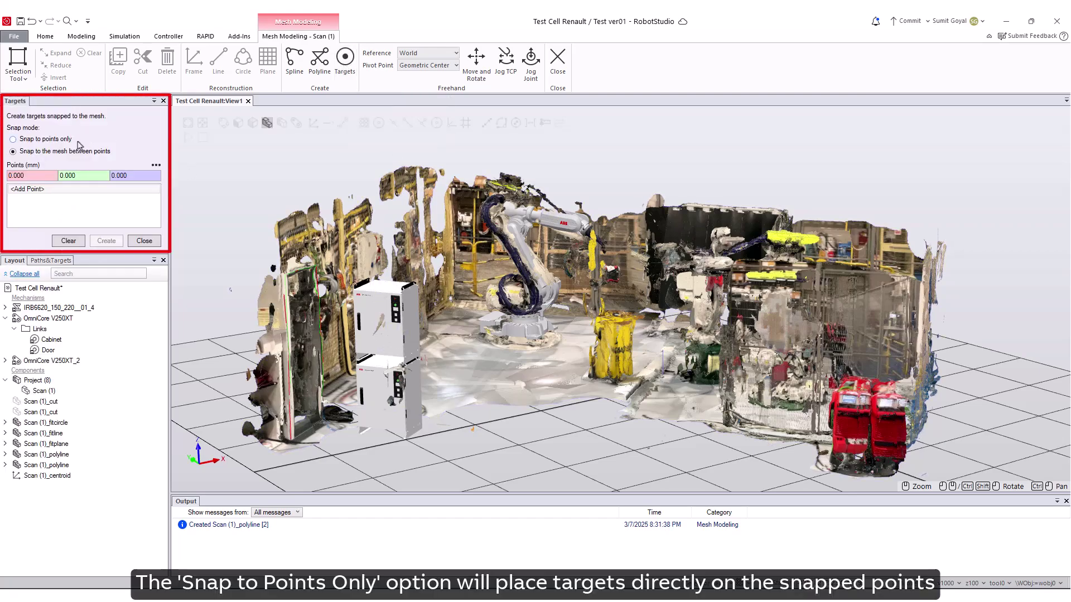
pyautogui.click(61, 141)
pyautogui.scroll(5, 611, 338)
pyautogui.moveTo(614, 315)
pyautogui.keyDown('ctrl'); pyautogui.keyDown('shift'); pyautogui.mouseDown()
pyautogui.moveTo(624, 346)
pyautogui.moveTo(619, 335)
pyautogui.mouseUp(); pyautogui.keyUp('shift'); pyautogui.keyUp('ctrl')
pyautogui.click(531, 246)
pyautogui.click(596, 260)
pyautogui.click(652, 236)
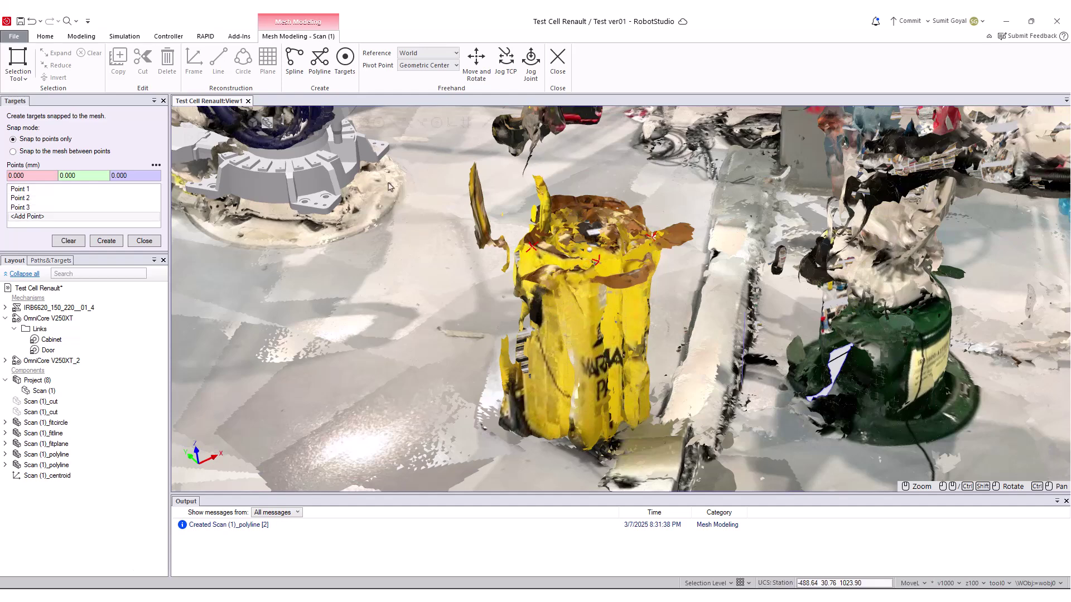
pyautogui.click(106, 241)
# Create targets through three points along the same barrel rim, snapped to the mesh between points, and close the Targets tool
pyautogui.click(70, 152)
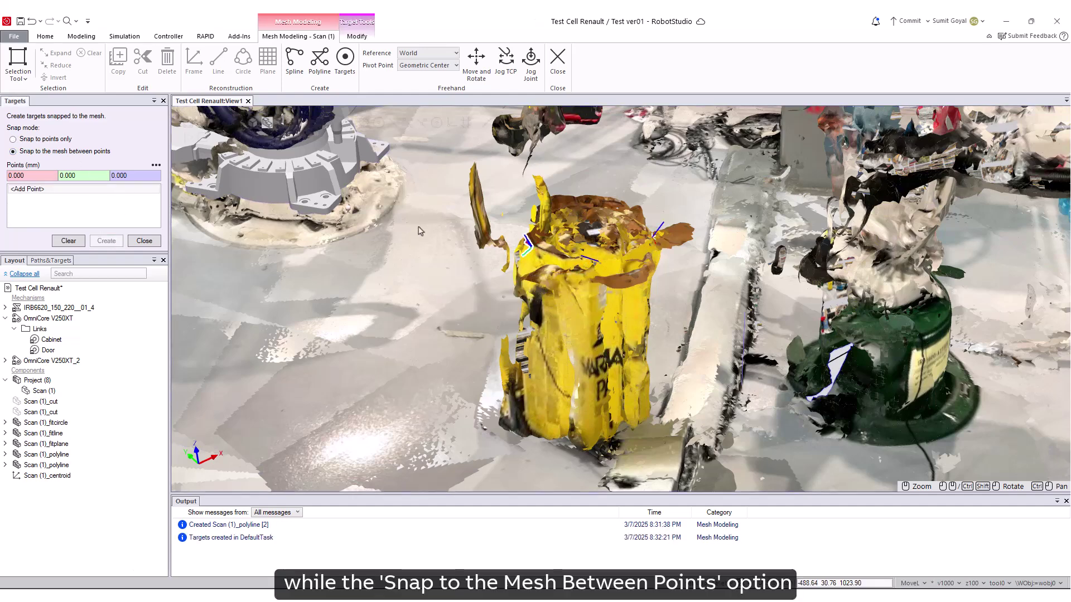
pyautogui.click(530, 248)
pyautogui.click(591, 262)
pyautogui.click(651, 238)
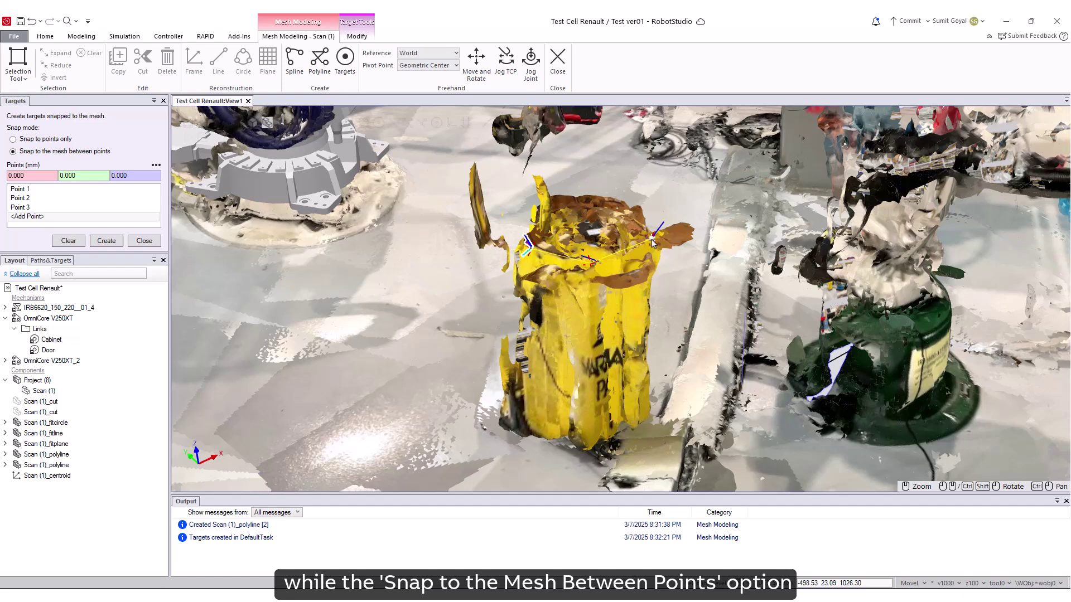
pyautogui.click(106, 241)
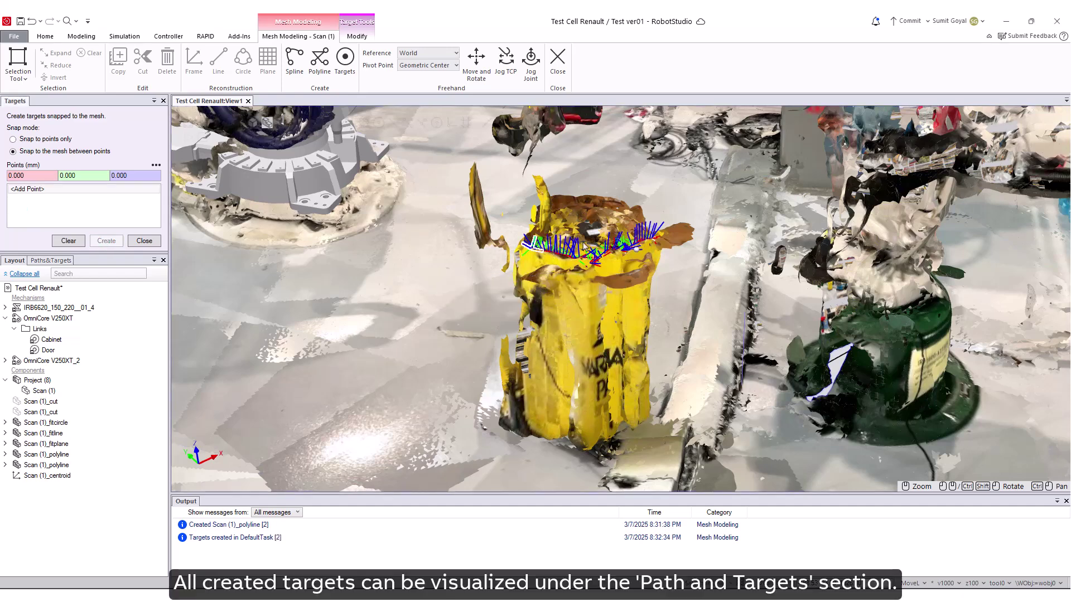
pyautogui.click(144, 241)
# Review the list of created mesh-snapped targets and view them on the barrel within the whole cell
pyautogui.click(54, 102)
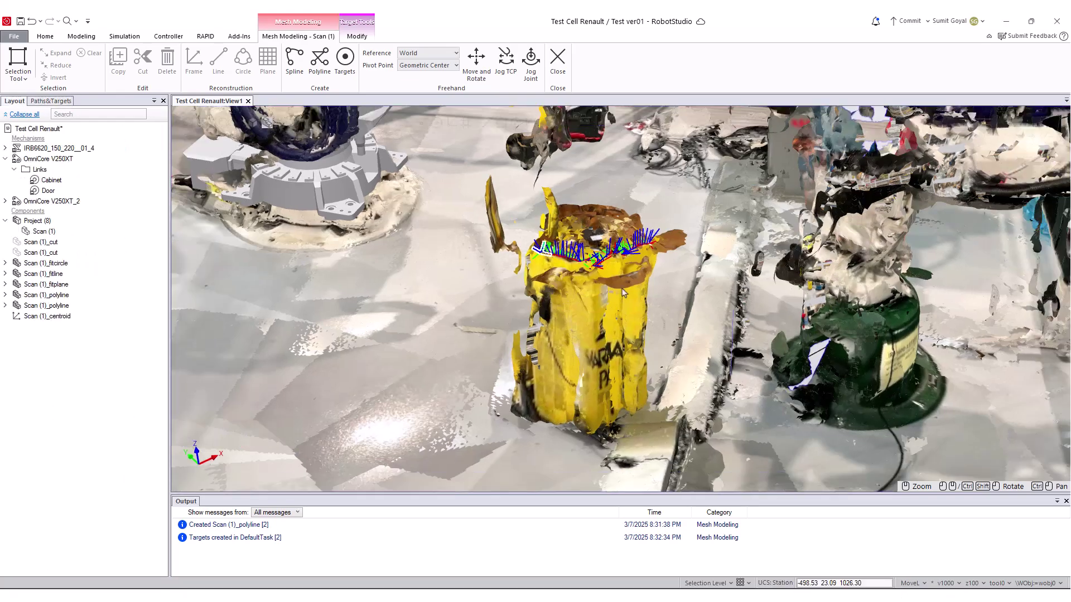
pyautogui.scroll(-6, 622, 290)
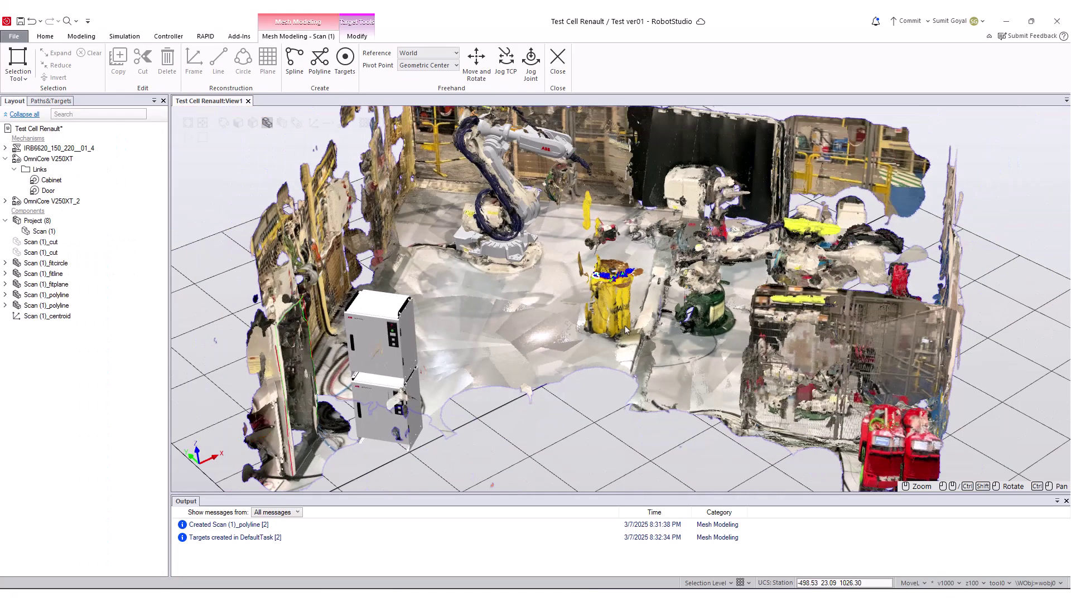
pyautogui.keyDown('ctrl'); pyautogui.keyDown('shift'); pyautogui.moveTo(621, 290); pyautogui.dragTo(652, 377); pyautogui.keyUp('shift'); pyautogui.keyUp('ctrl')
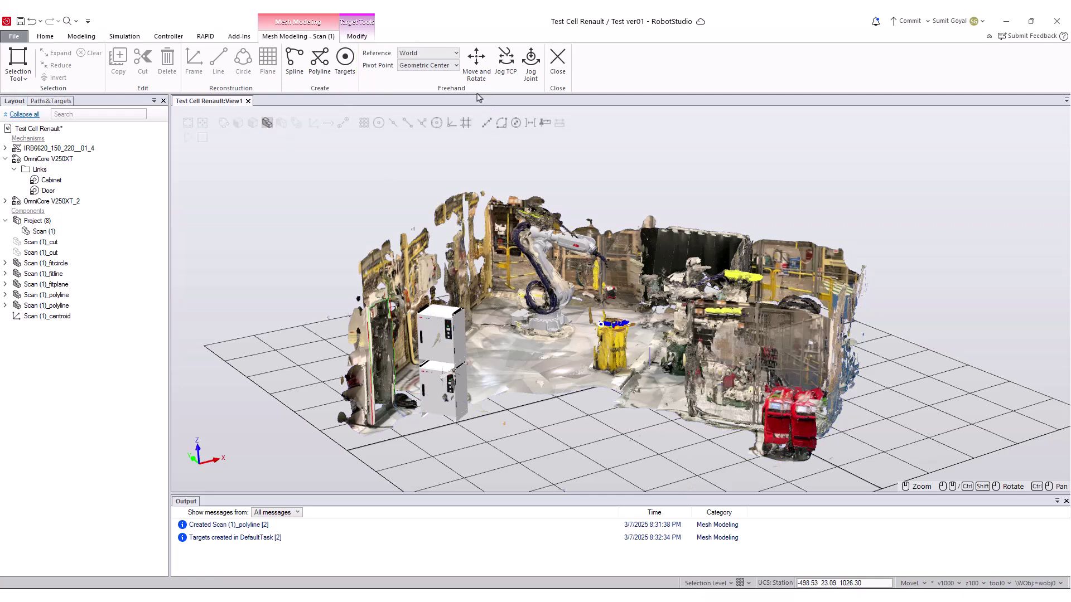
# Select the mesh points intersecting the IRB6620_150_220__01_4 robot with a 150.62 mm tolerance, delete them and close Intersect Selection
pyautogui.click(18, 70)
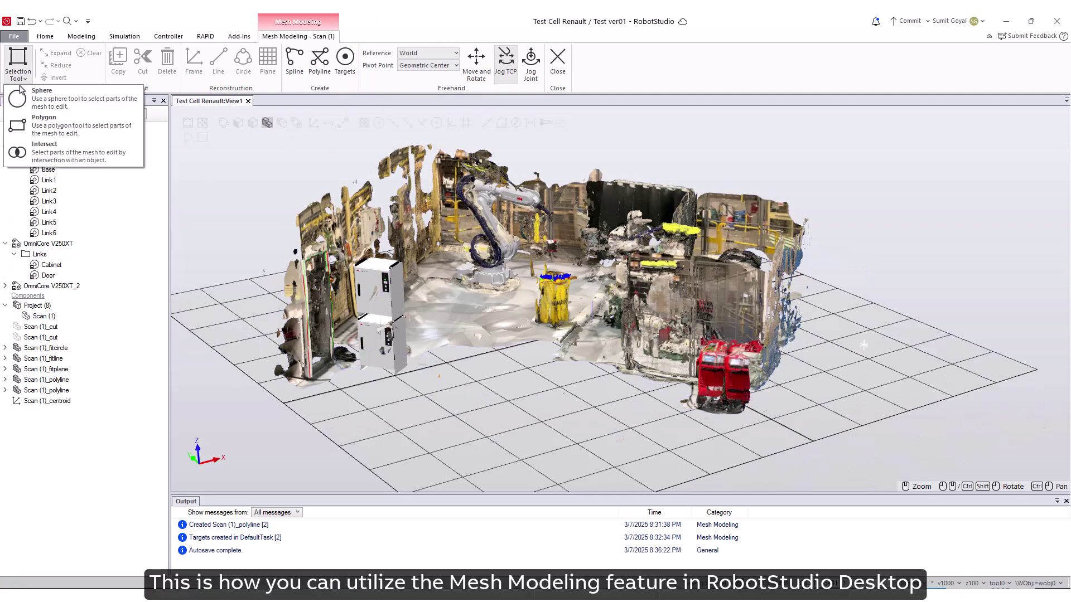
pyautogui.click(34, 148)
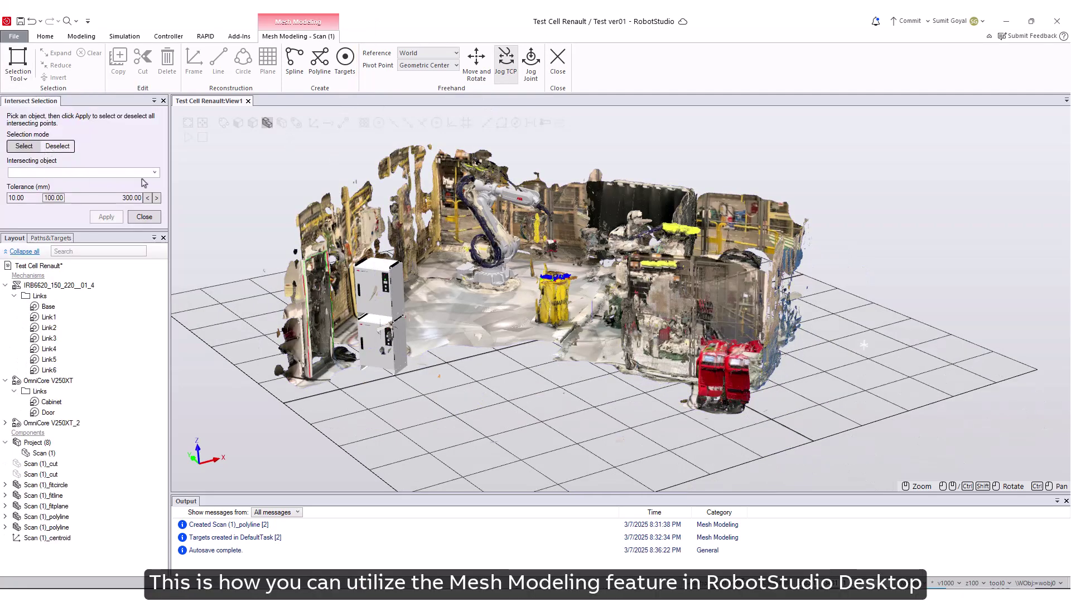
pyautogui.click(84, 171)
pyautogui.click(75, 286)
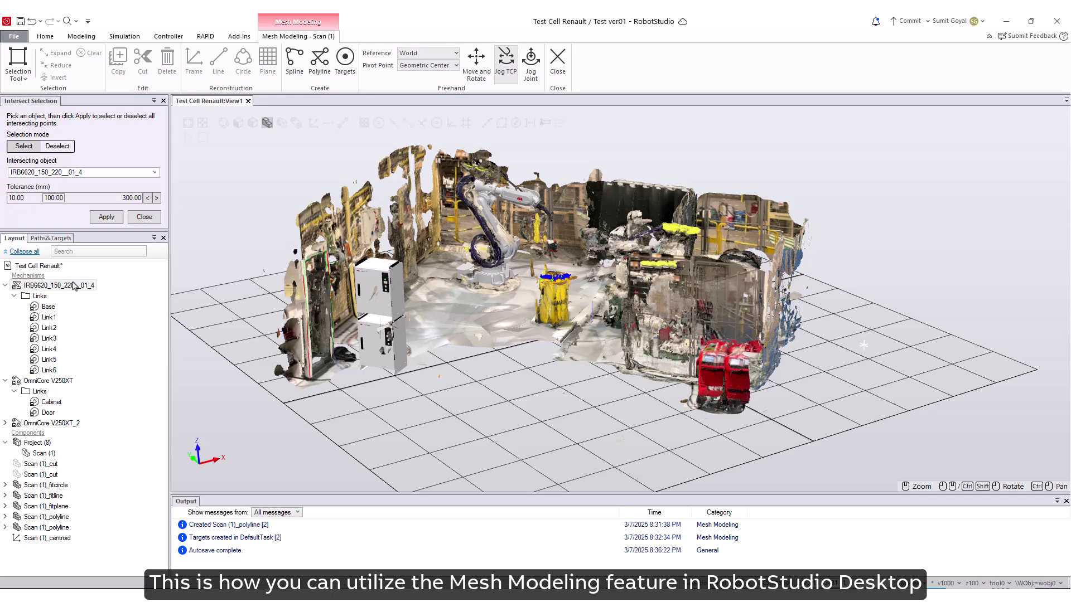
pyautogui.click(105, 218)
pyautogui.press('Delete')
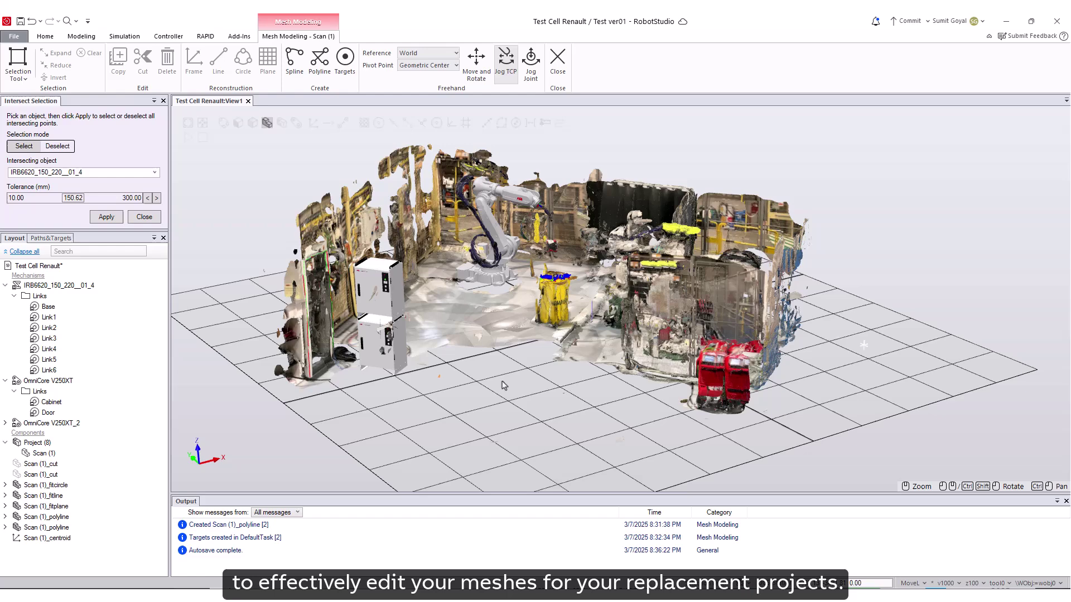
pyautogui.click(153, 217)
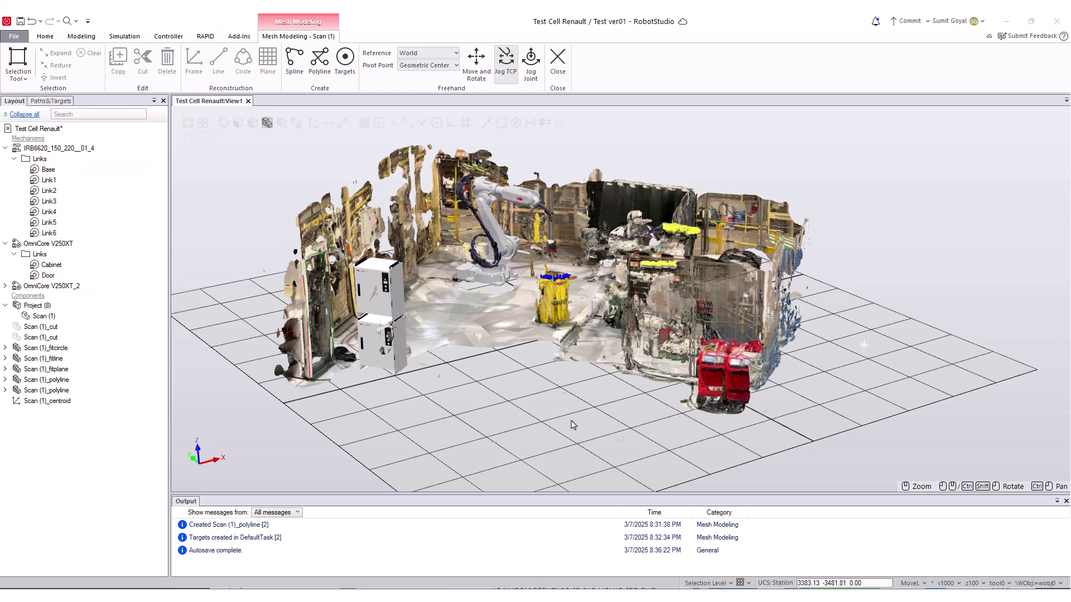